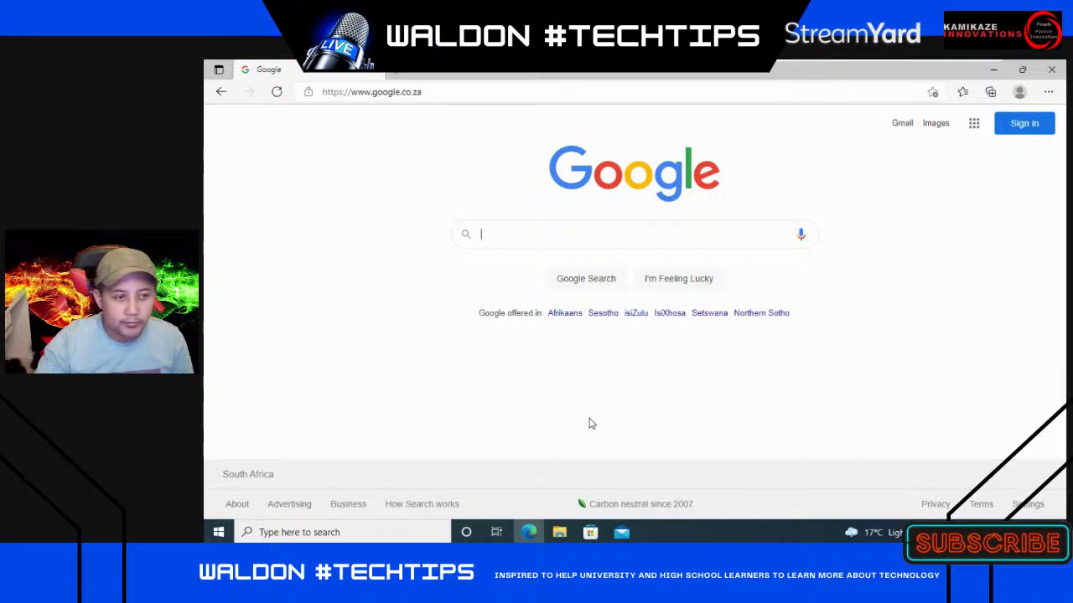
- Search Google for 'cisco netacad login' and open the netacad.com result
click(502, 234)
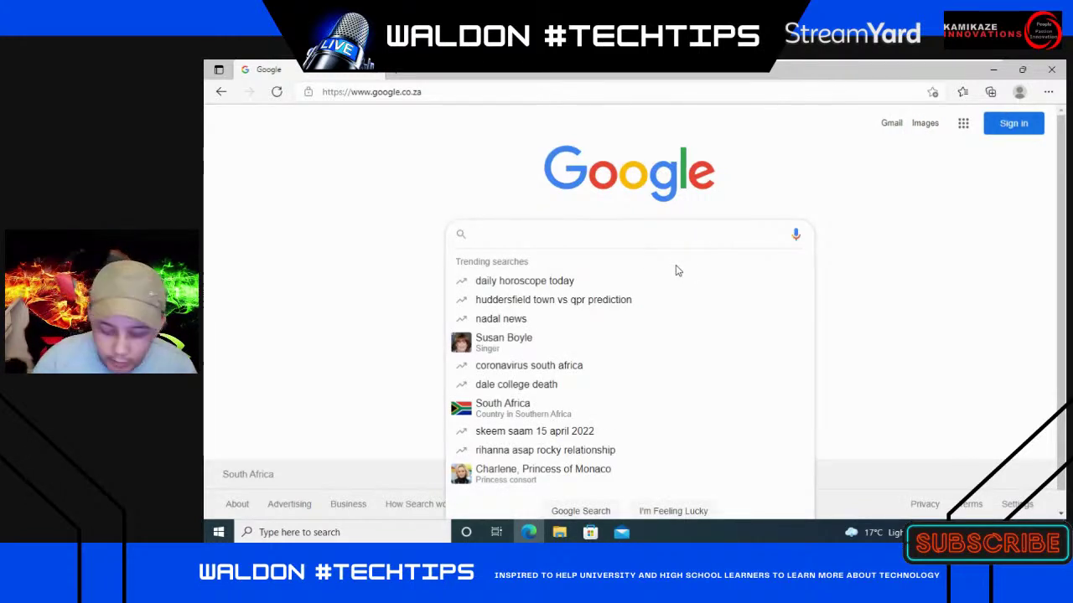
text(cisco net)
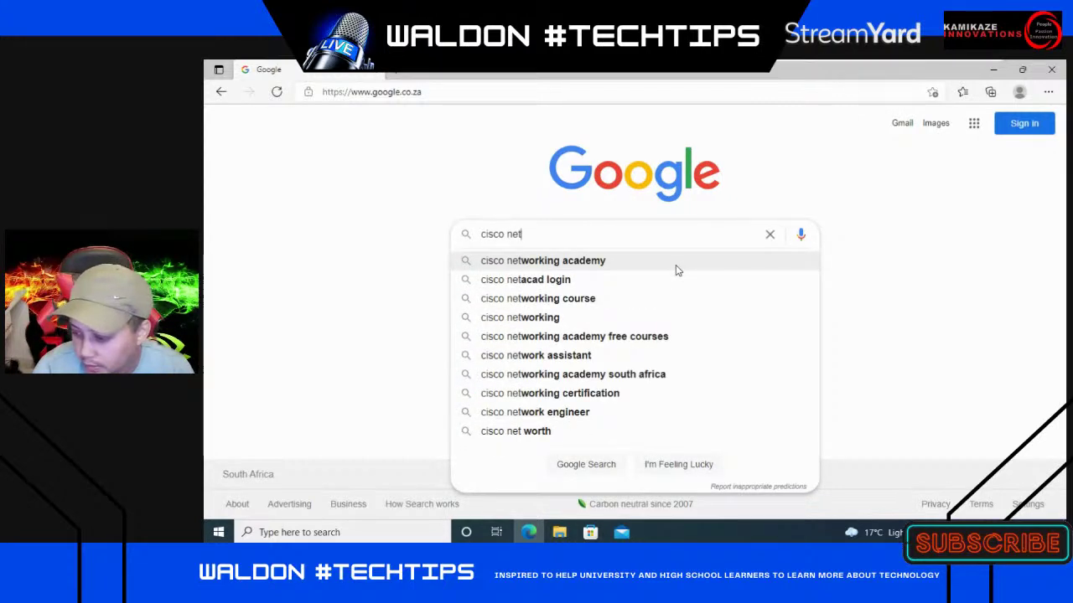
key(Down)
key(Down)
key(Up)
key(Return)
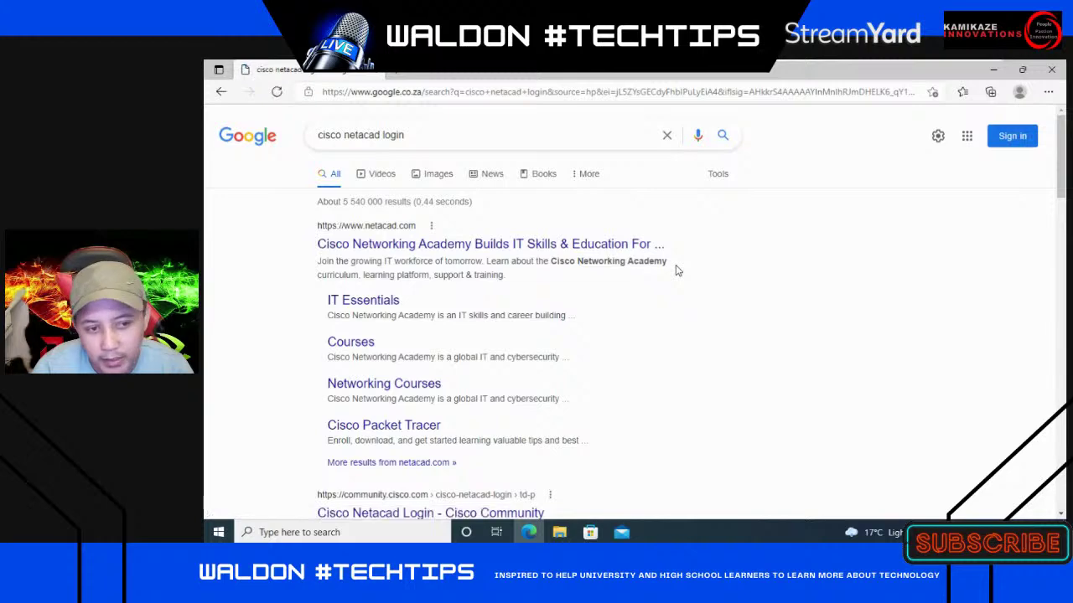
click(550, 250)
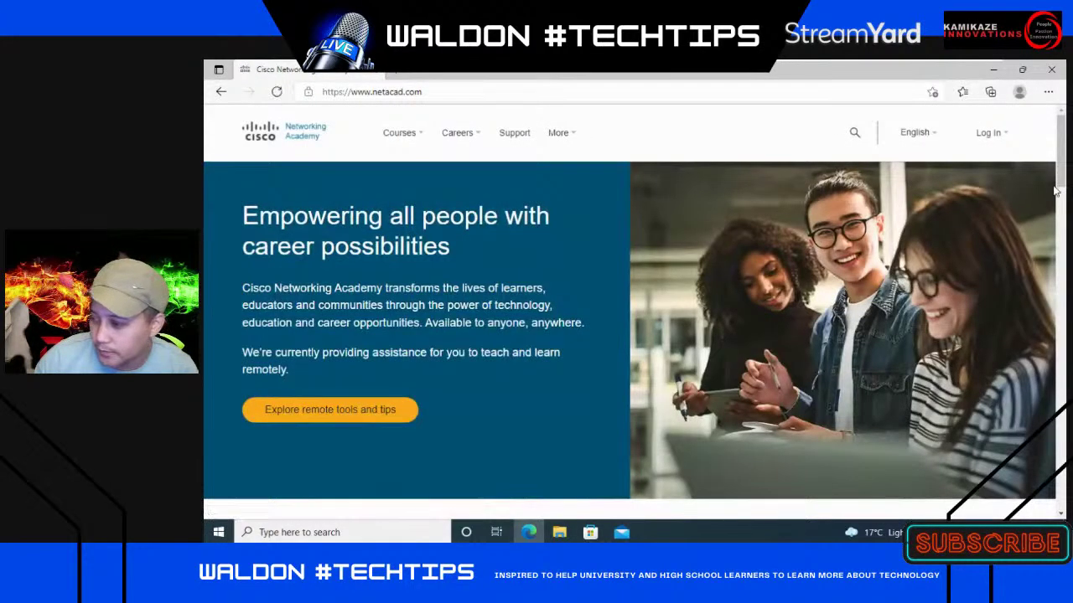
- Go to the NetAcad login page and dismiss the cookie notice
click(989, 137)
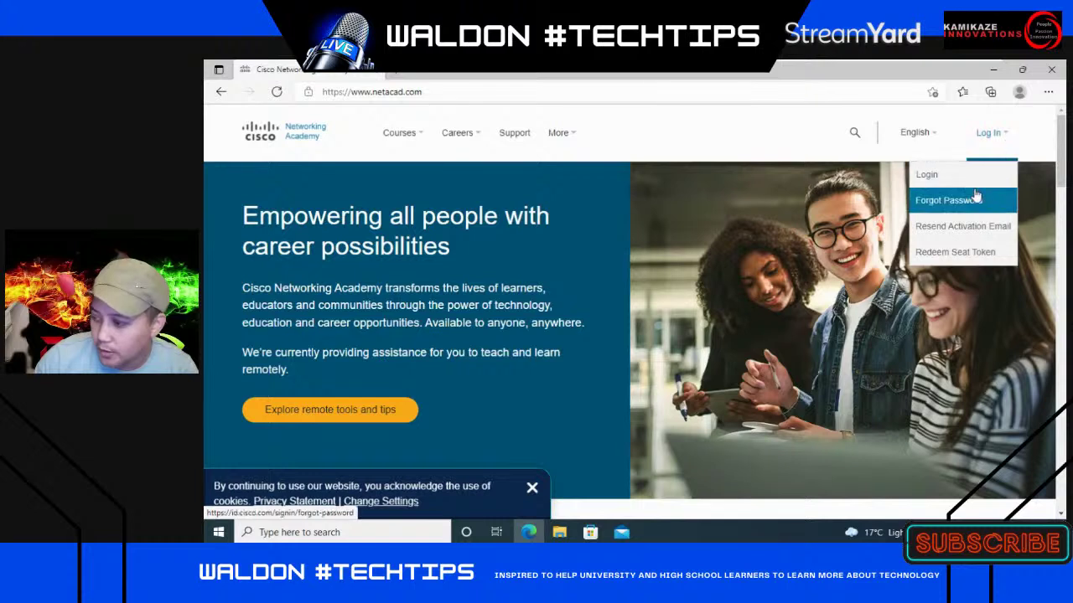
click(927, 176)
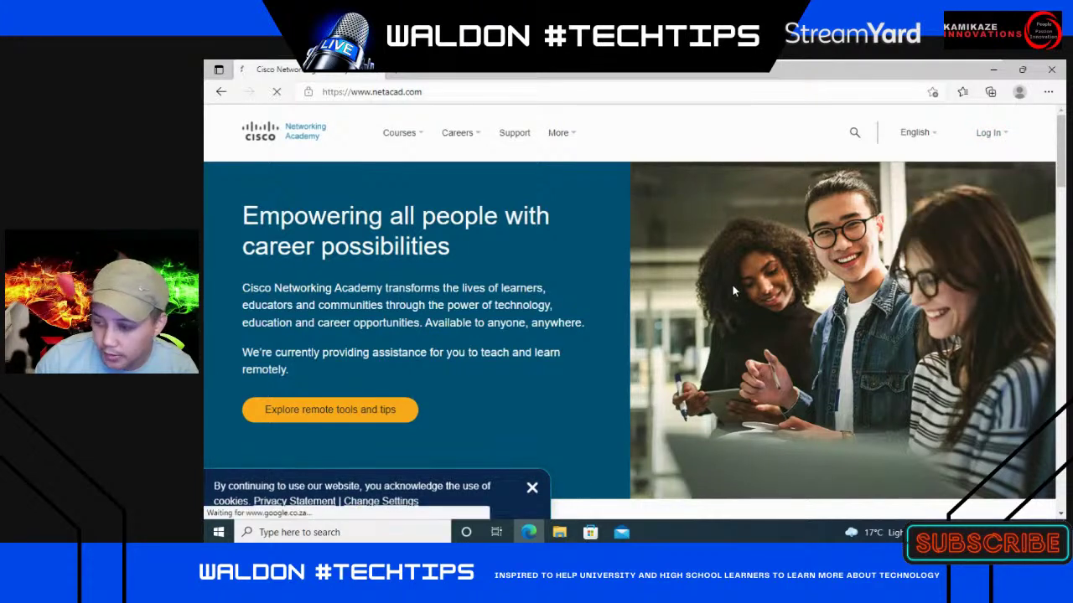
click(532, 487)
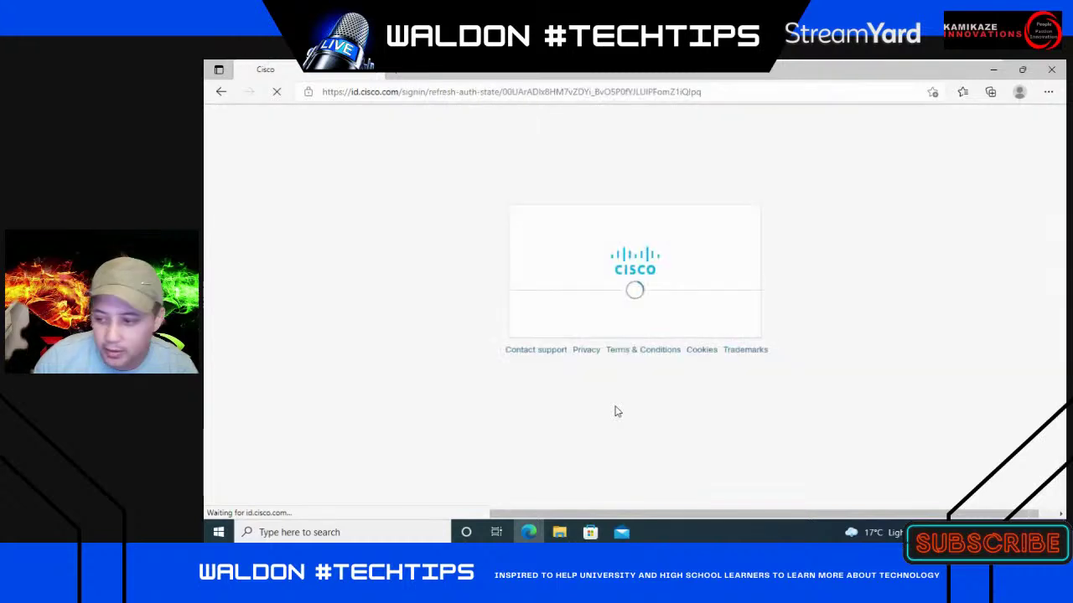
scroll(803, 427, down, 2)
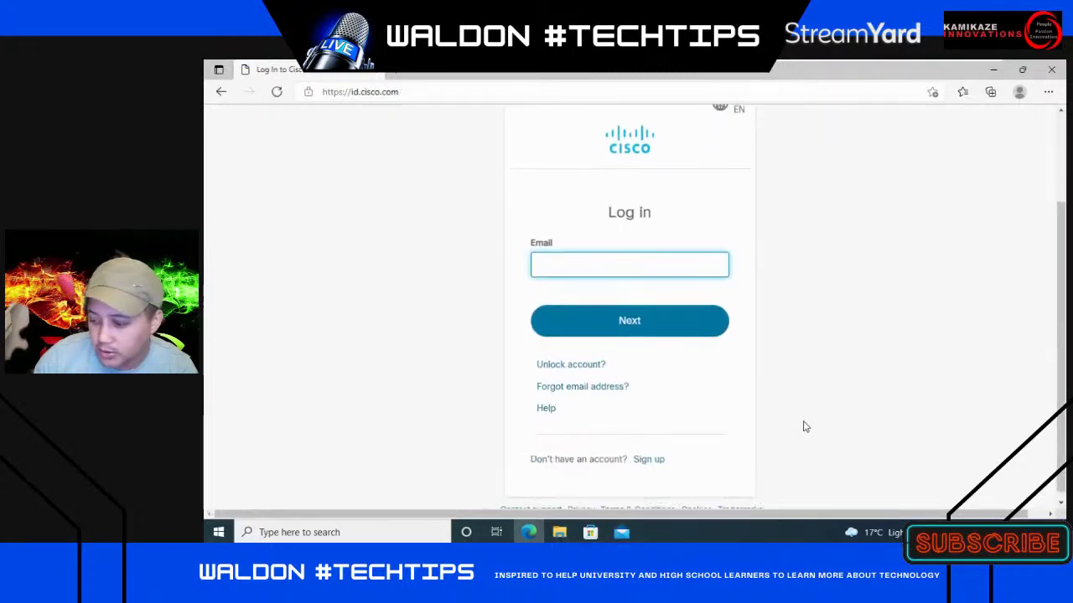
- Enter the account email and continue, declining Edge's password-import offer
click(600, 264)
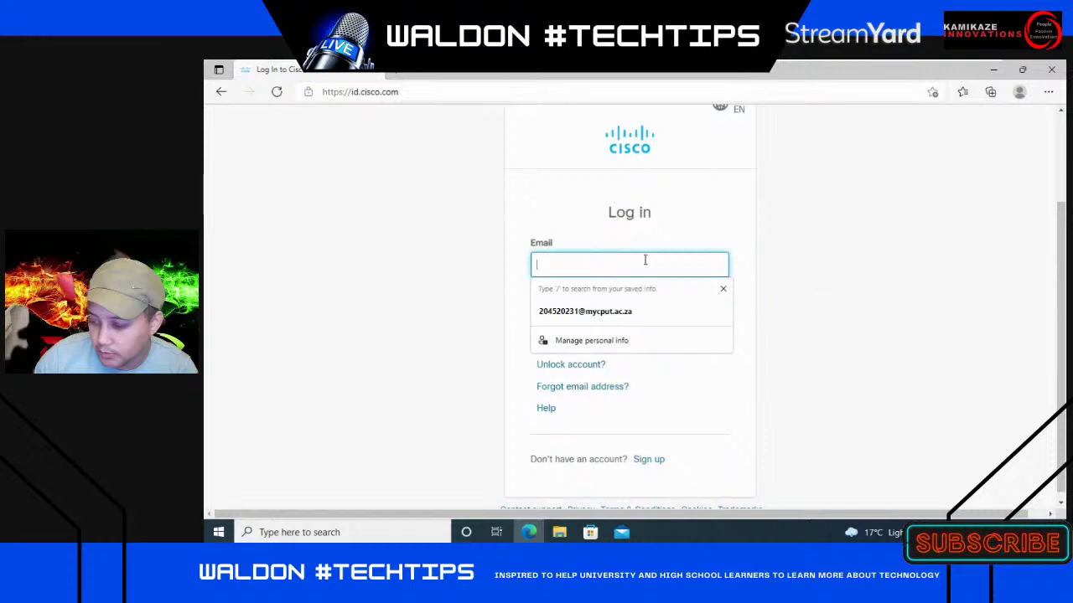
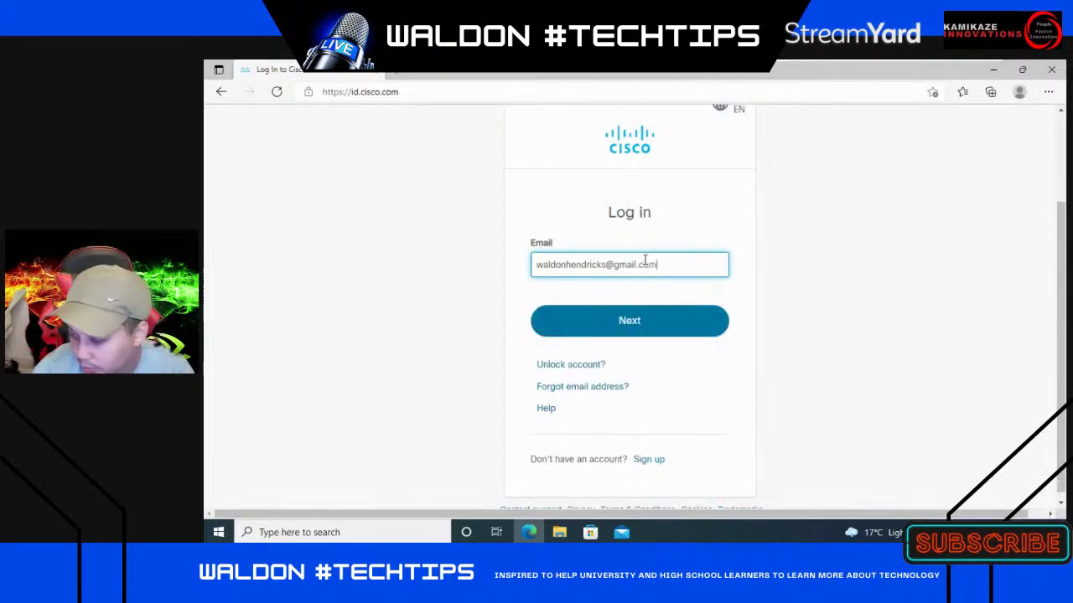
key(Return)
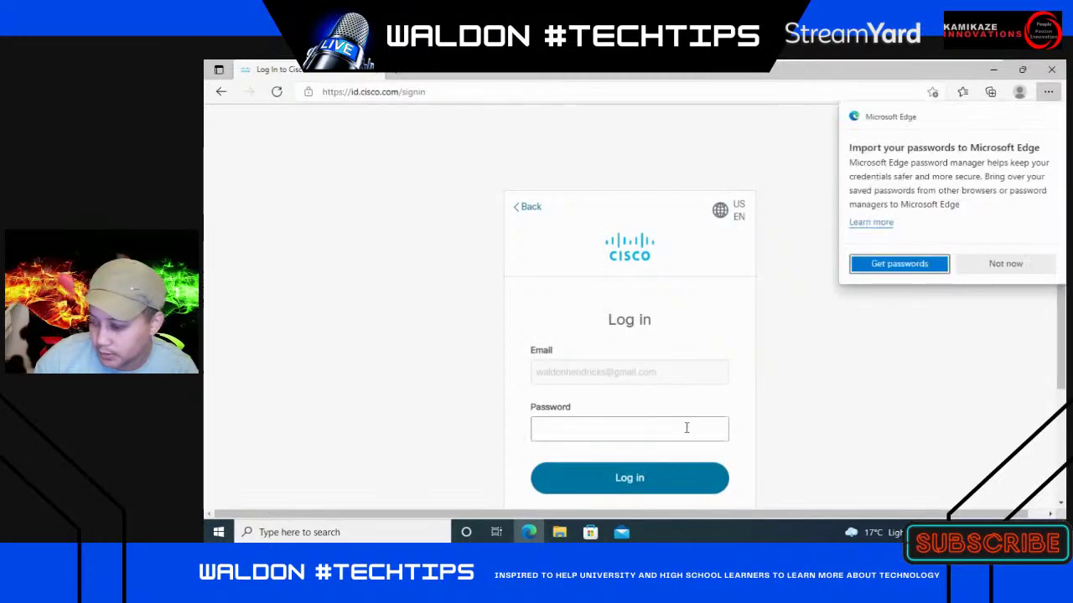
click(1000, 264)
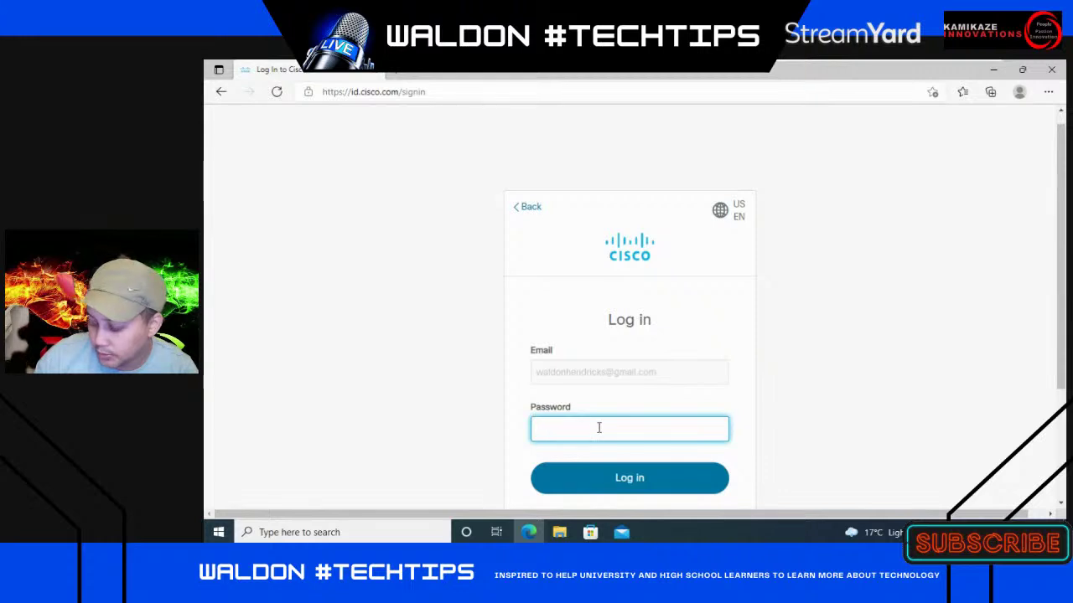
- Enter the account password to sign in, and decline saving the password
scroll(598, 428, down, 2)
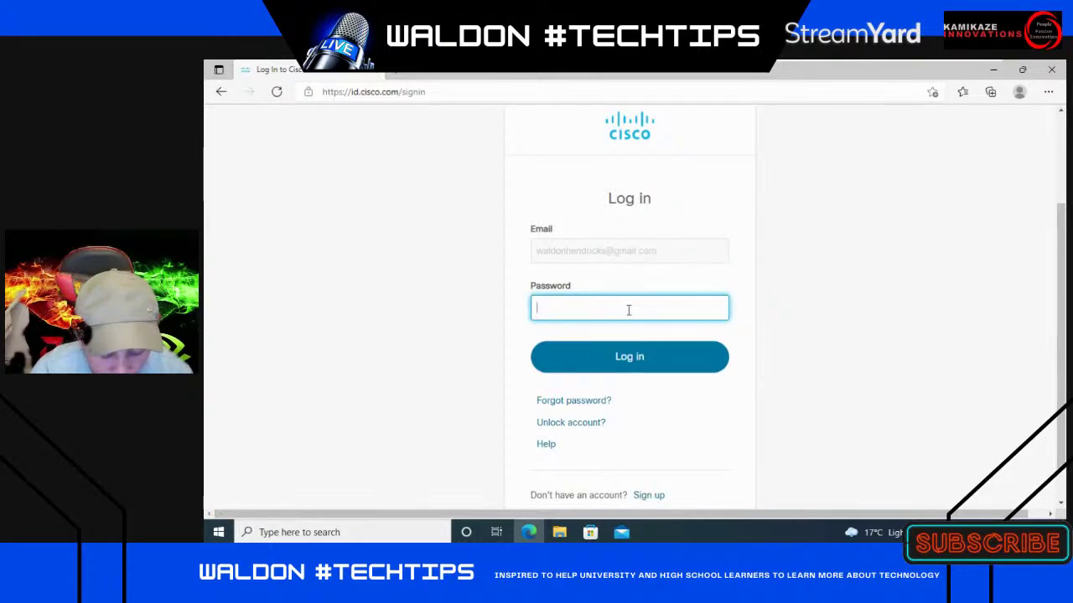
text(•••••••••)
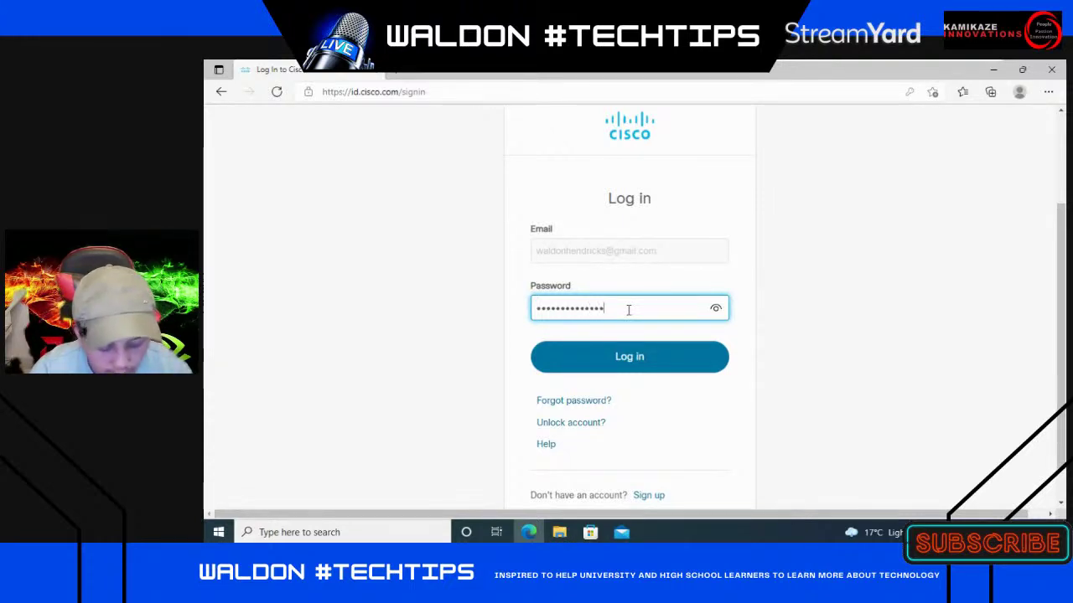
key(Return)
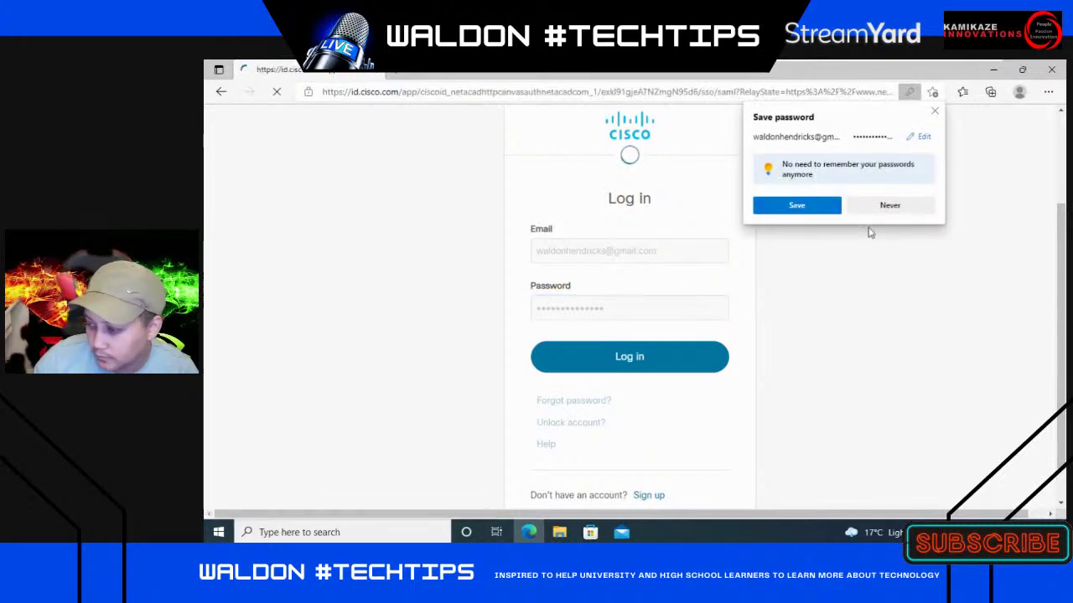
click(890, 207)
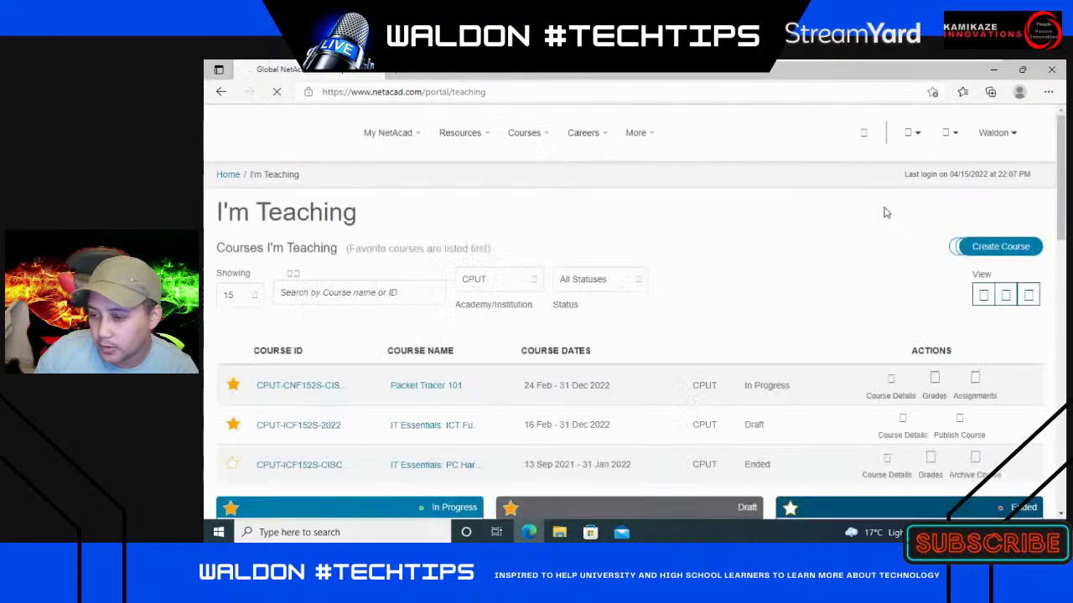
- Open the Download Packet Tracer page from the Resources menu
click(463, 135)
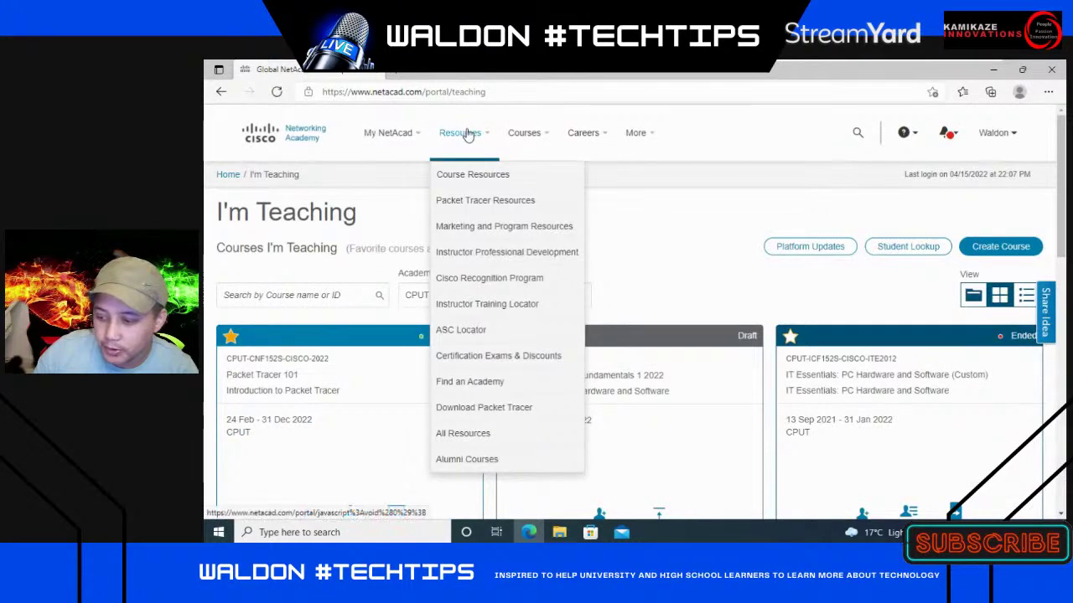
click(518, 409)
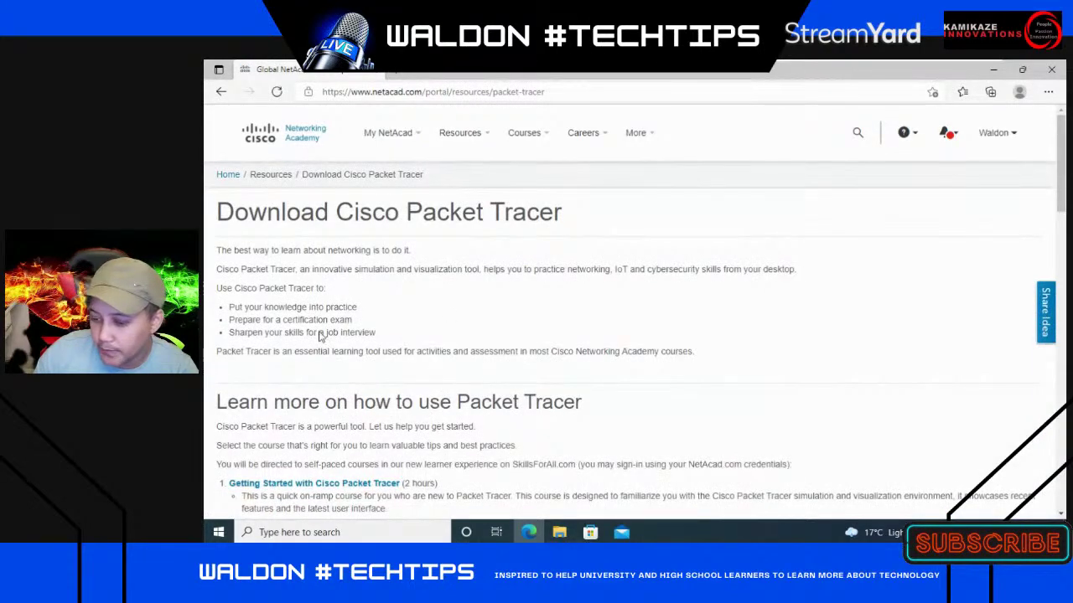
scroll(501, 393, down, 10)
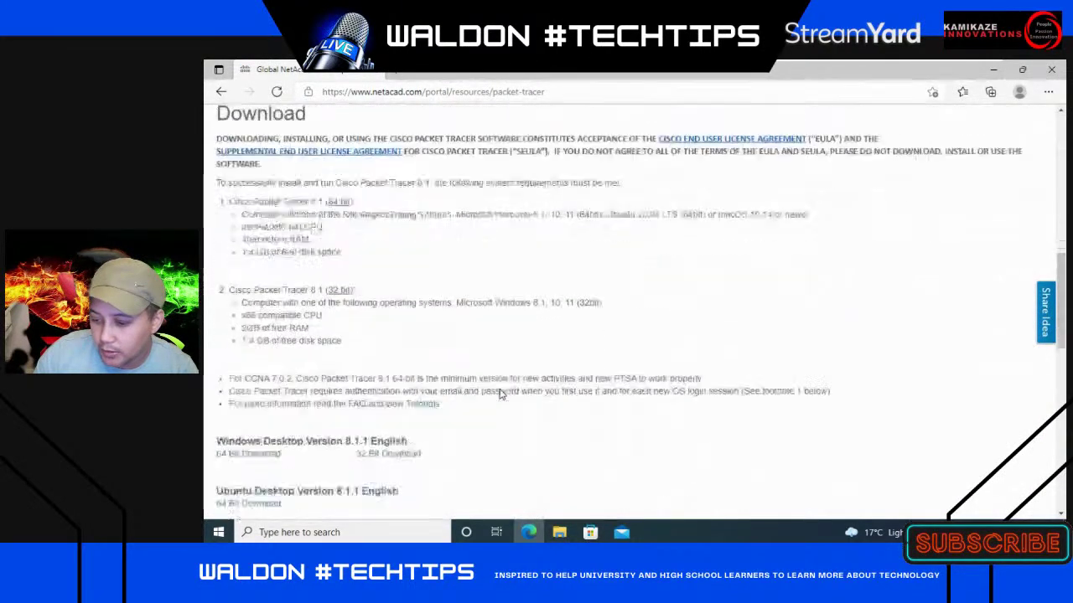
scroll(500, 393, up, 2)
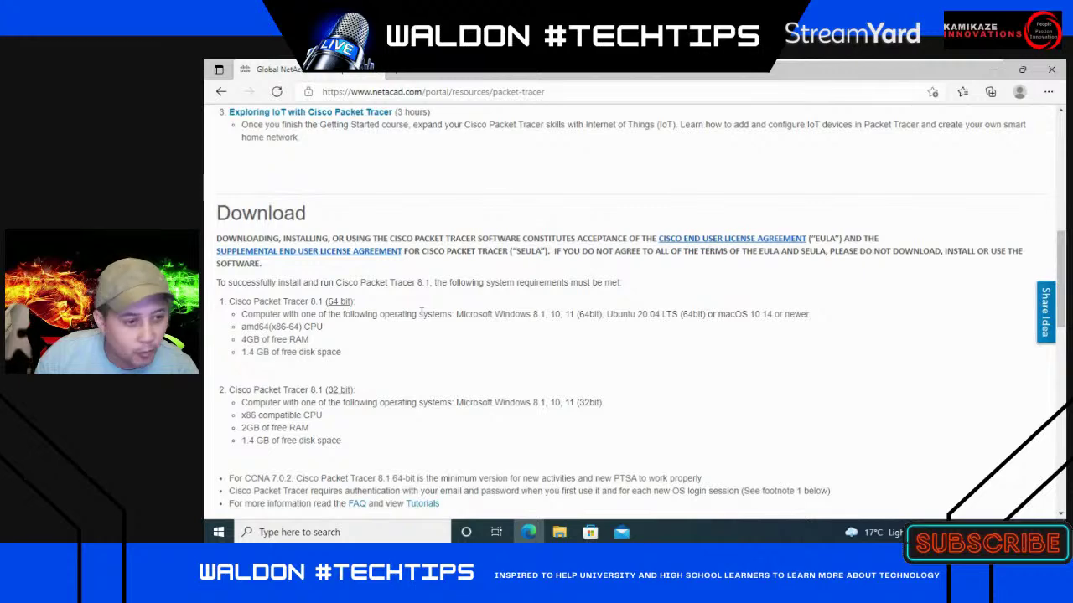
scroll(422, 311, down, 3)
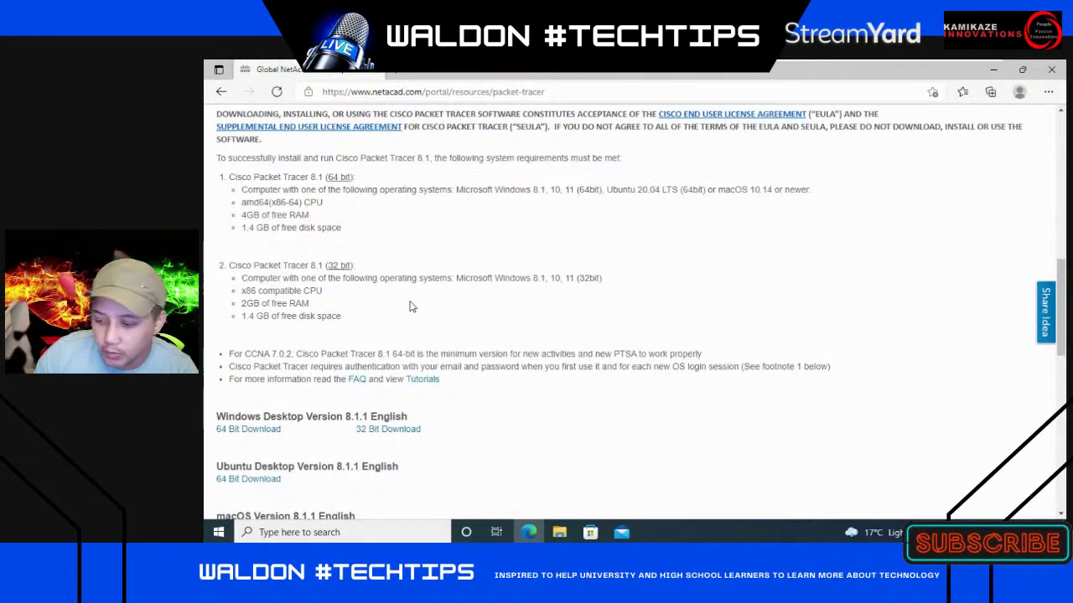
- Highlight the 2GB and 4GB free RAM system requirement lines for Packet Tracer 8.1
drag(241, 305, 312, 306)
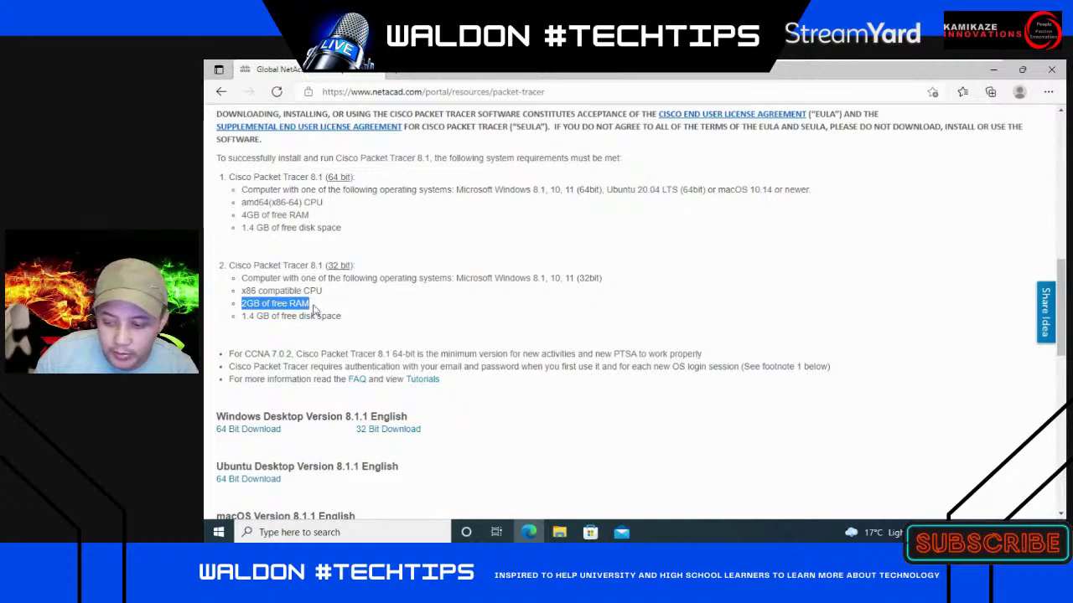
drag(243, 215, 310, 216)
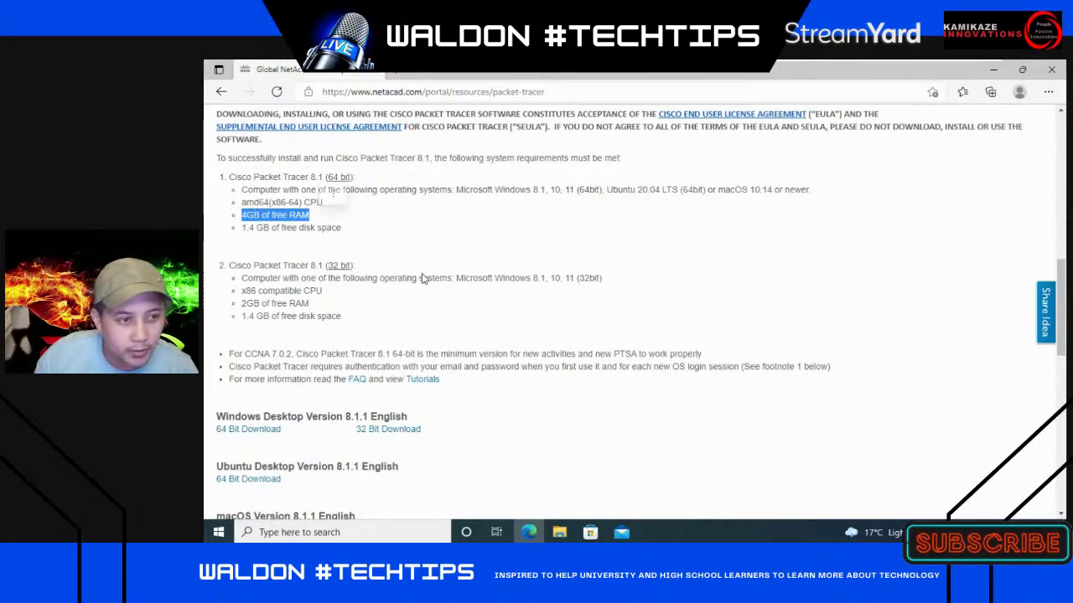
scroll(458, 327, up, 3)
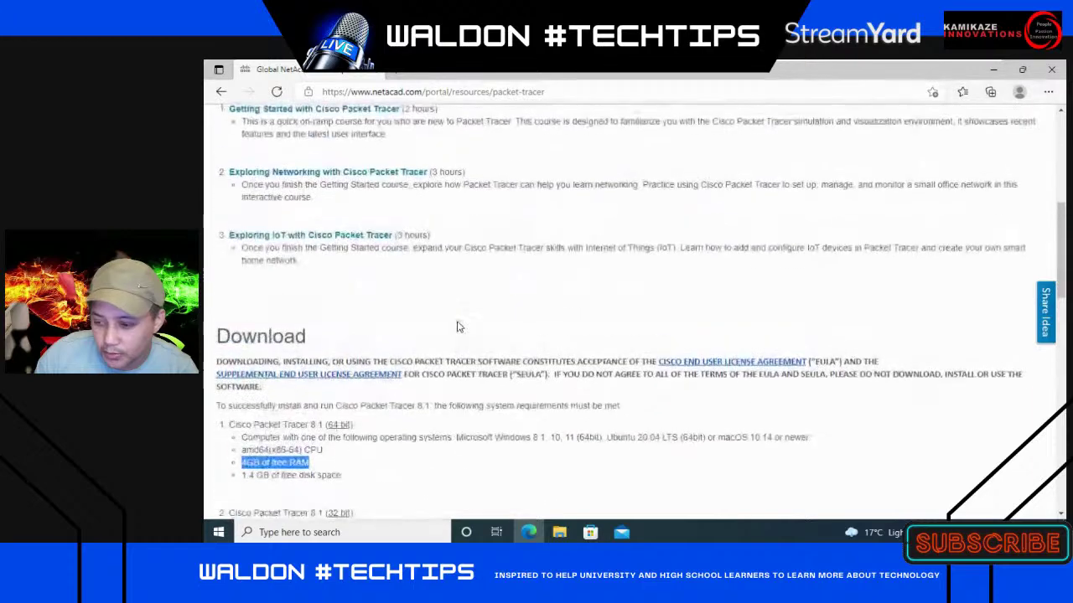
scroll(458, 327, down, 5)
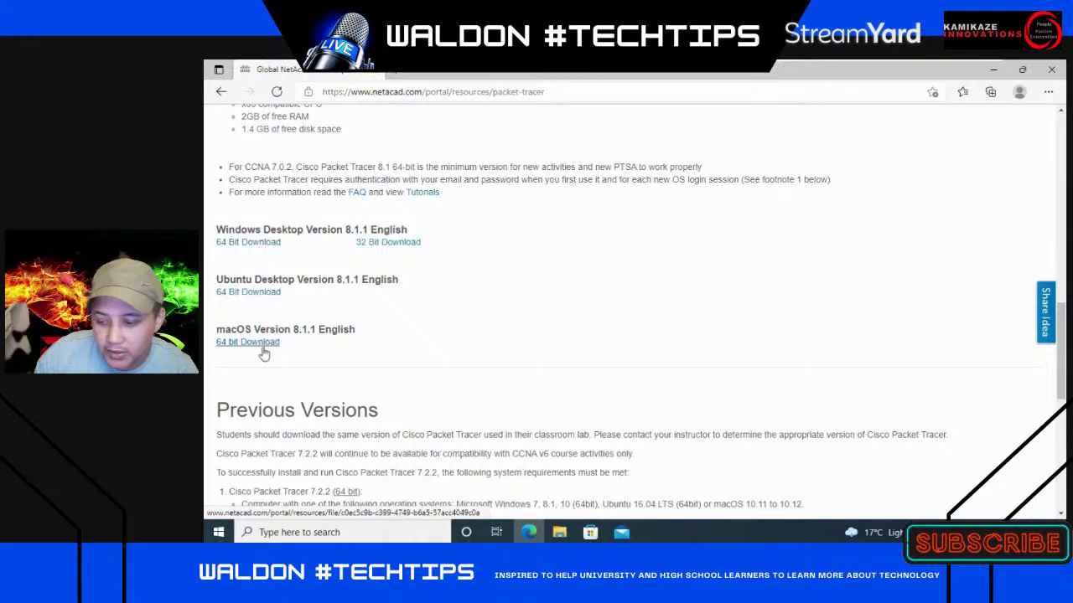
- Download the Windows 64-bit Packet Tracer 8.1.1 installer, then minimize Edge and open File Explorer
scroll(407, 375, down, 3)
scroll(406, 376, down, 2)
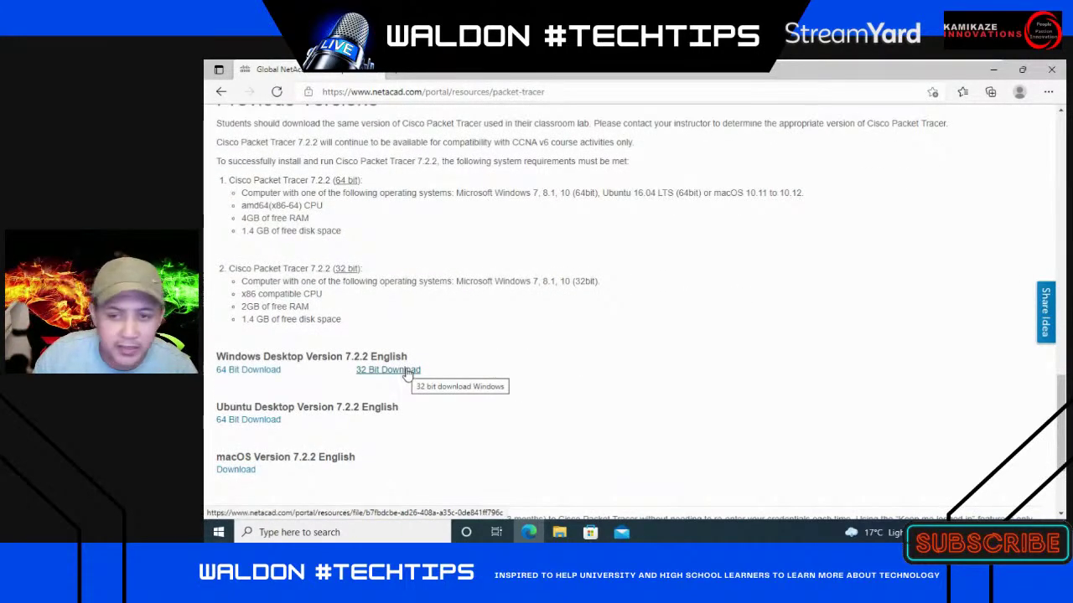
scroll(436, 375, up, 5)
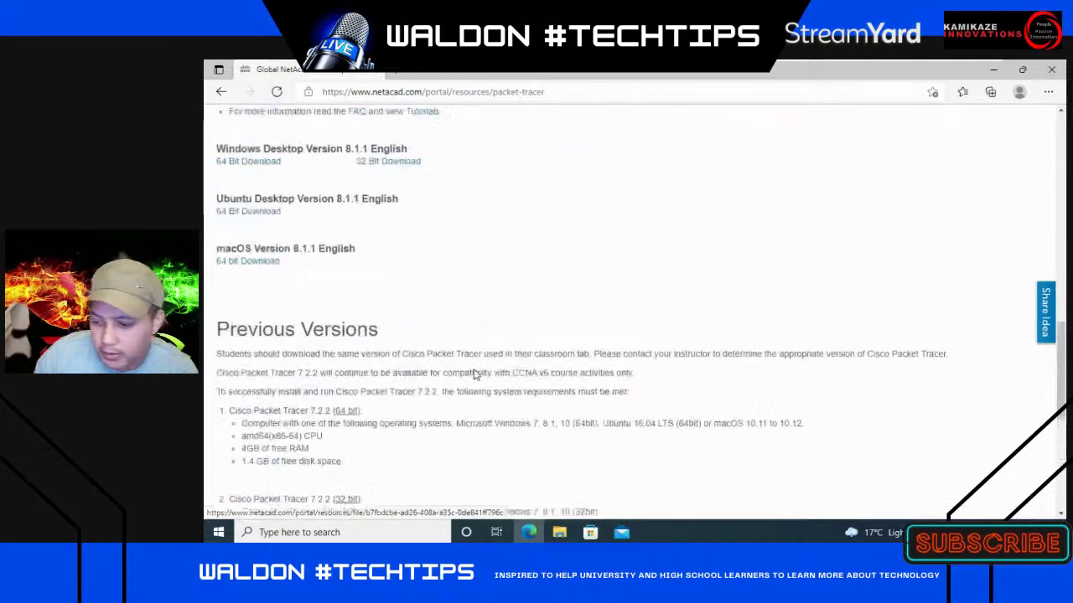
click(267, 244)
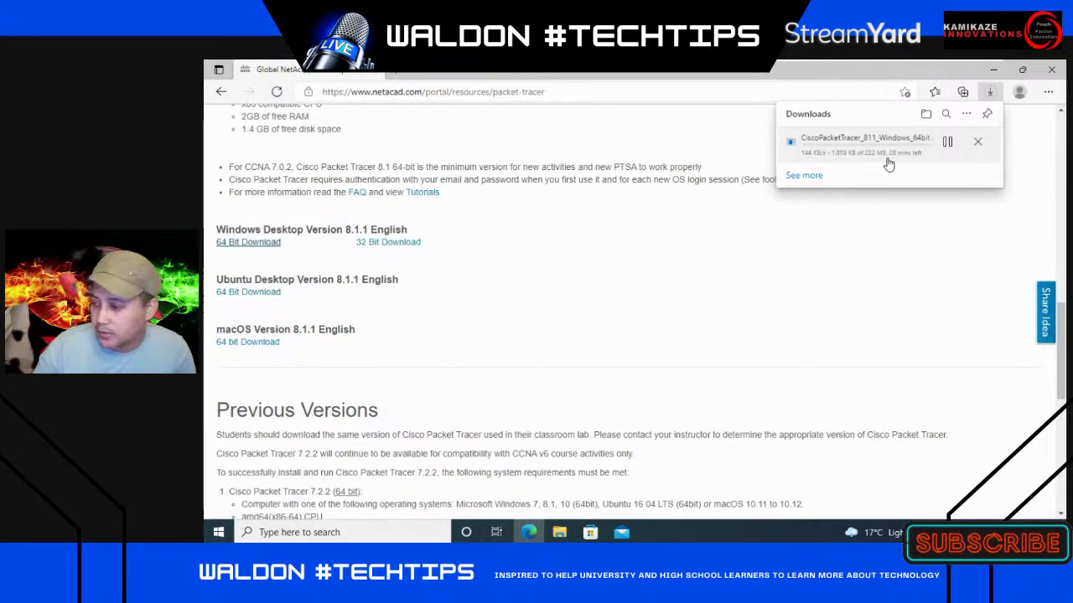
click(993, 69)
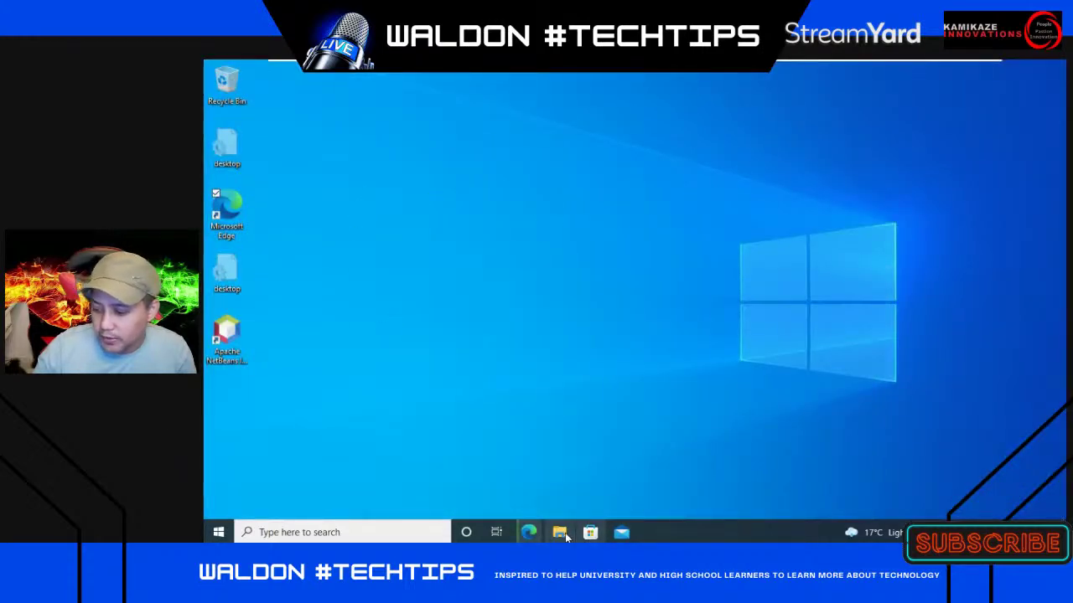
key(super+e)
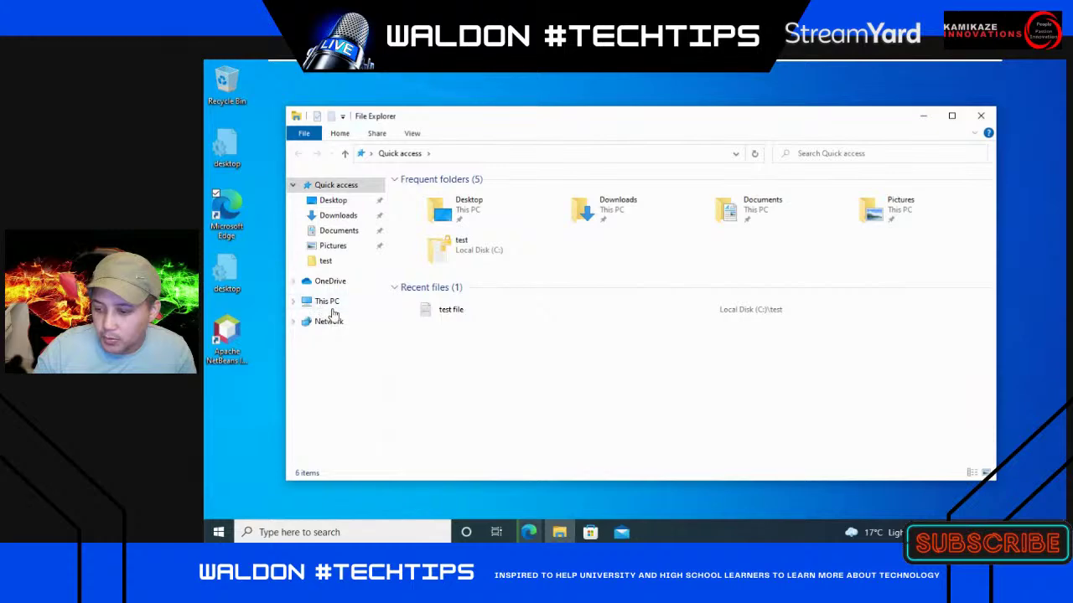
right_click(331, 309)
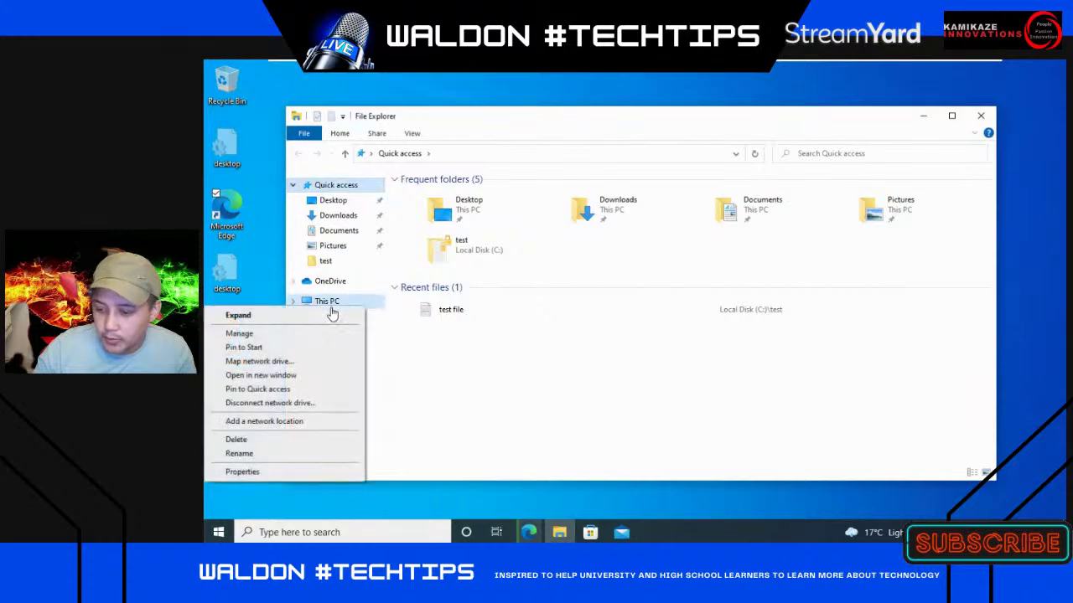
click(295, 472)
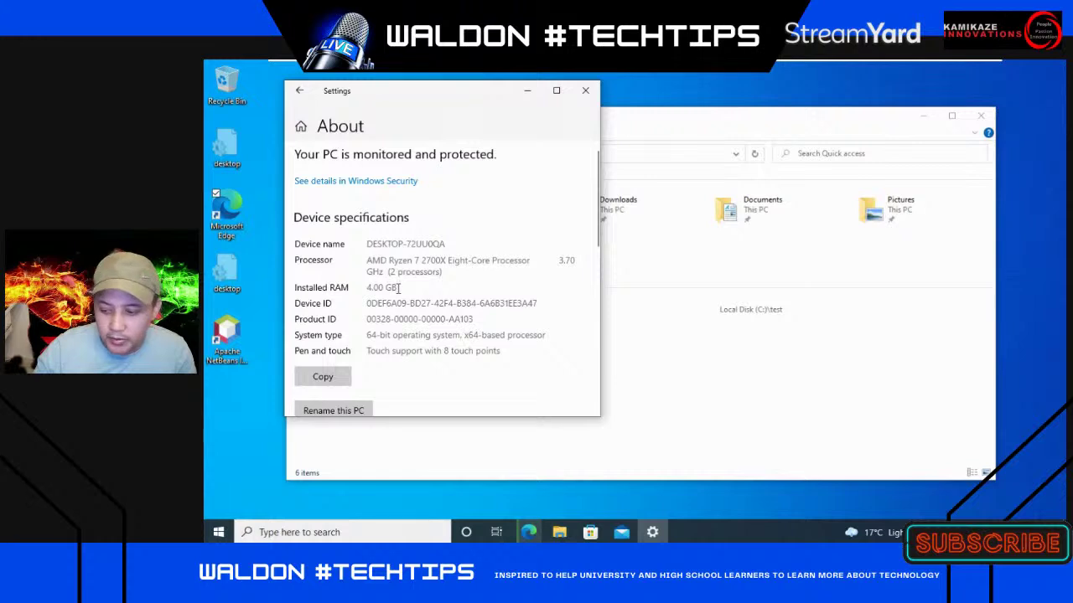
drag(399, 287, 414, 287)
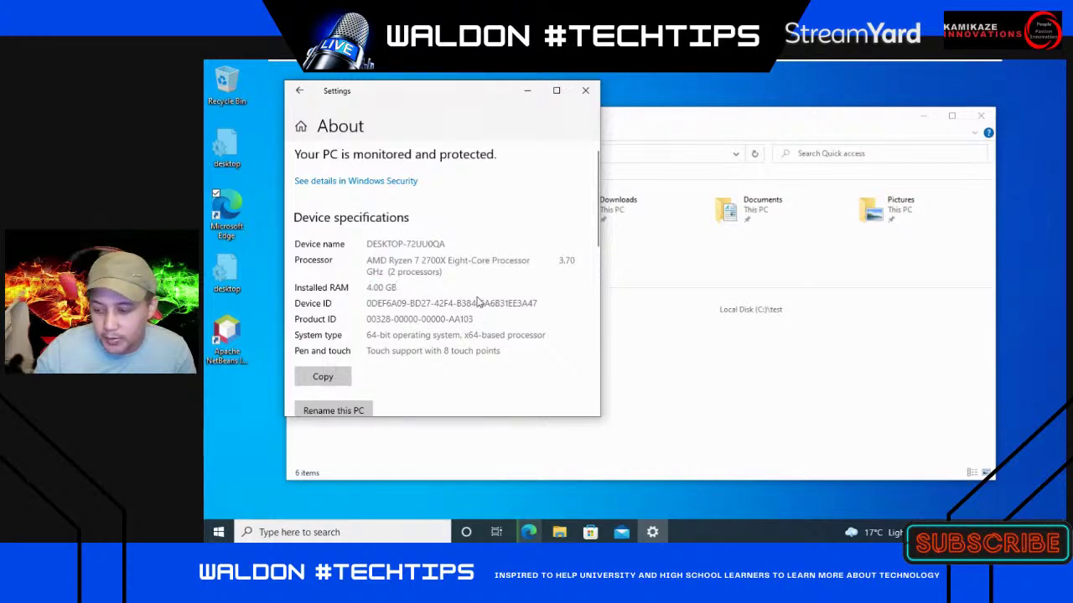
scroll(476, 351, down, 5)
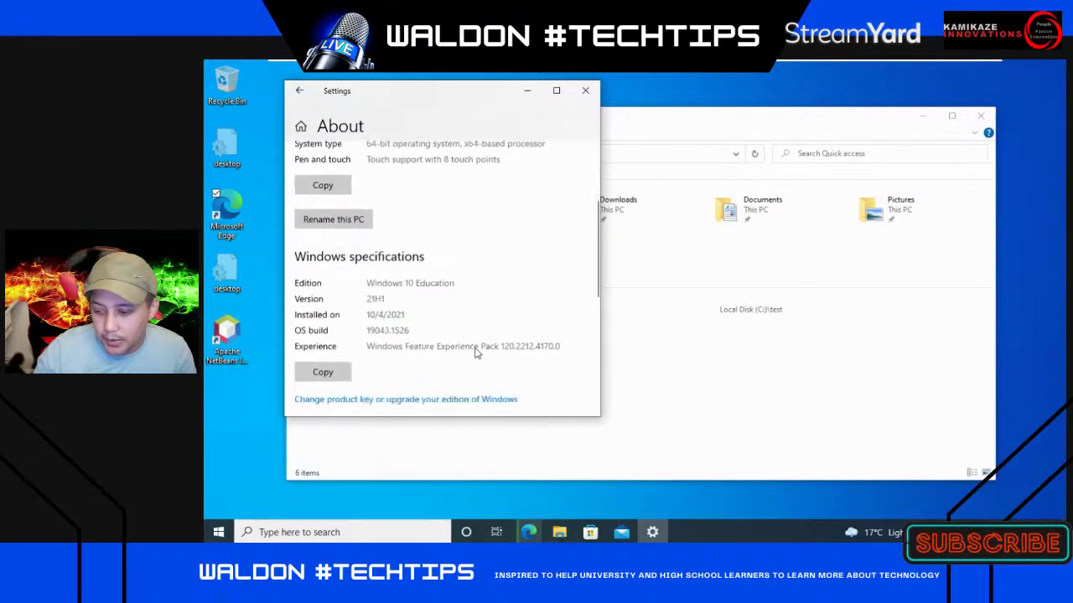
scroll(509, 339, down, 3)
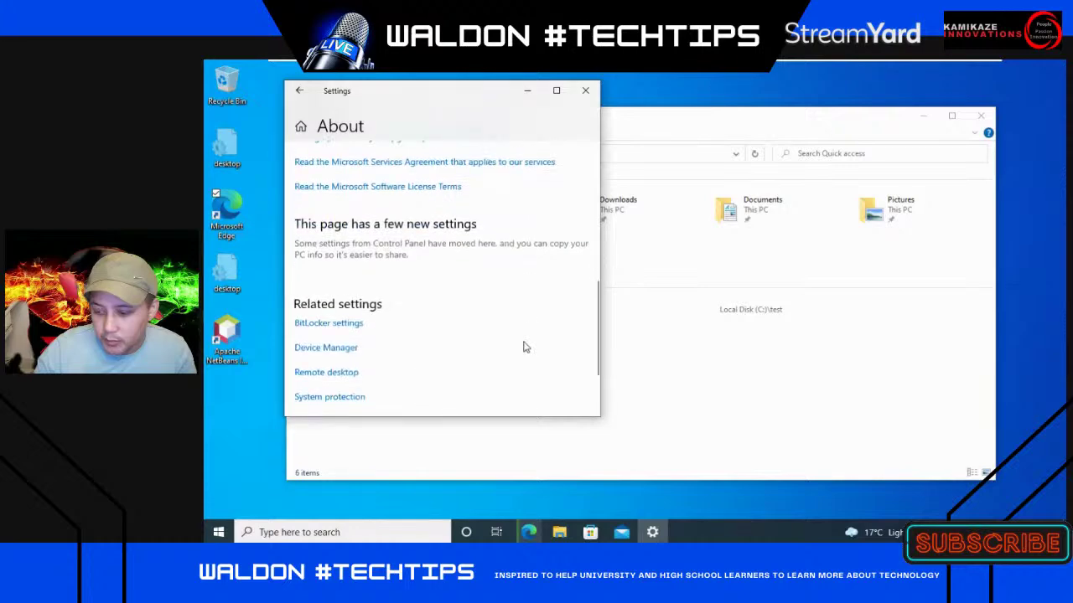
scroll(522, 344, up, 1)
scroll(524, 347, up, 7)
scroll(511, 337, down, 1)
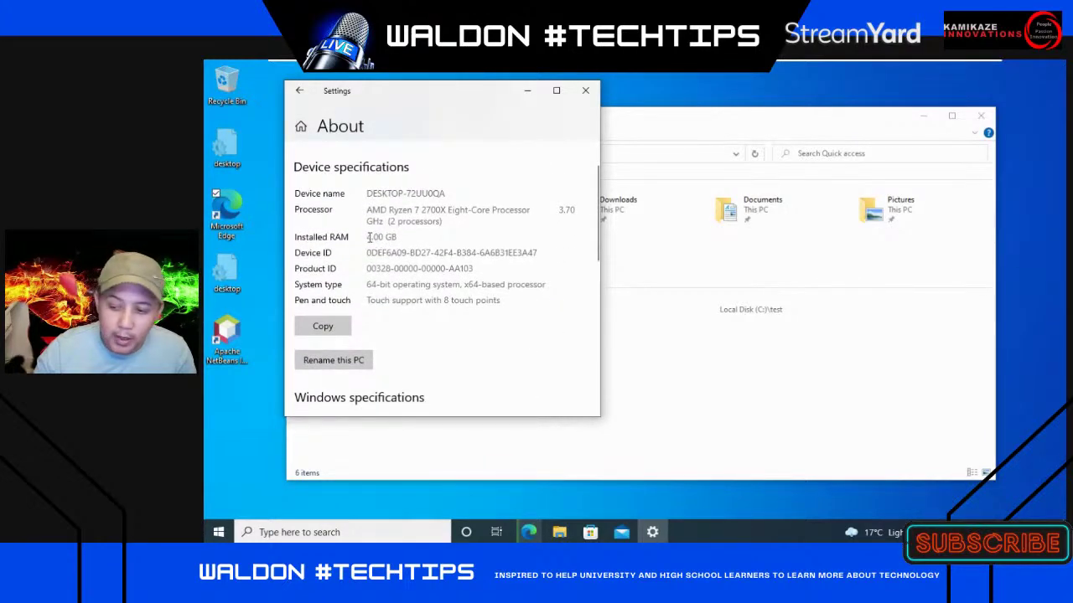
drag(369, 237, 397, 238)
click(585, 91)
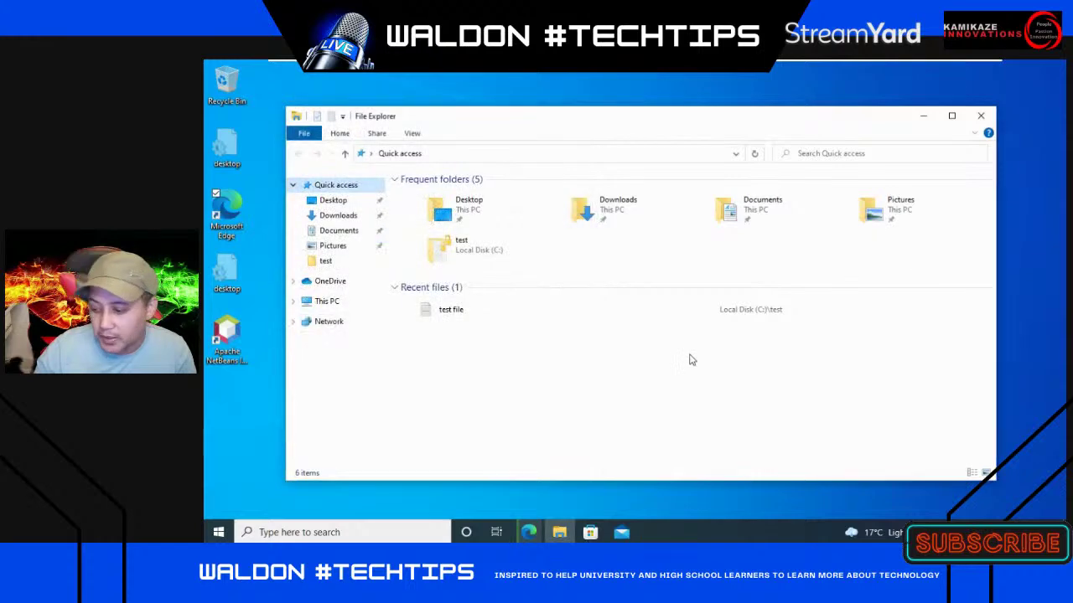
- Check the installer download progress (7.5 MB of 222 MB), then minimize Edge and close File Explorer
click(568, 501)
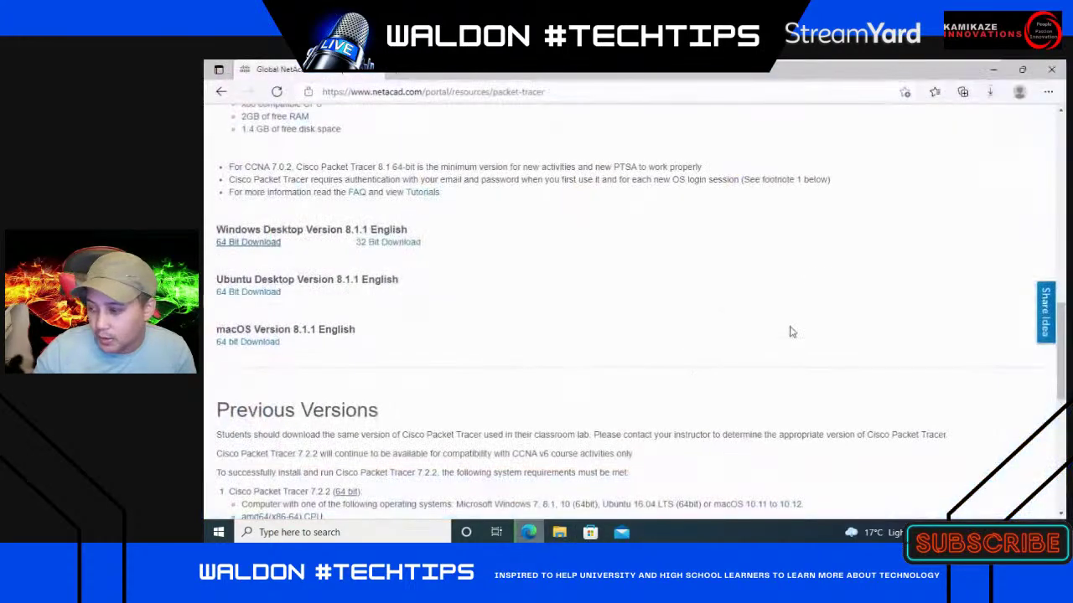
click(991, 94)
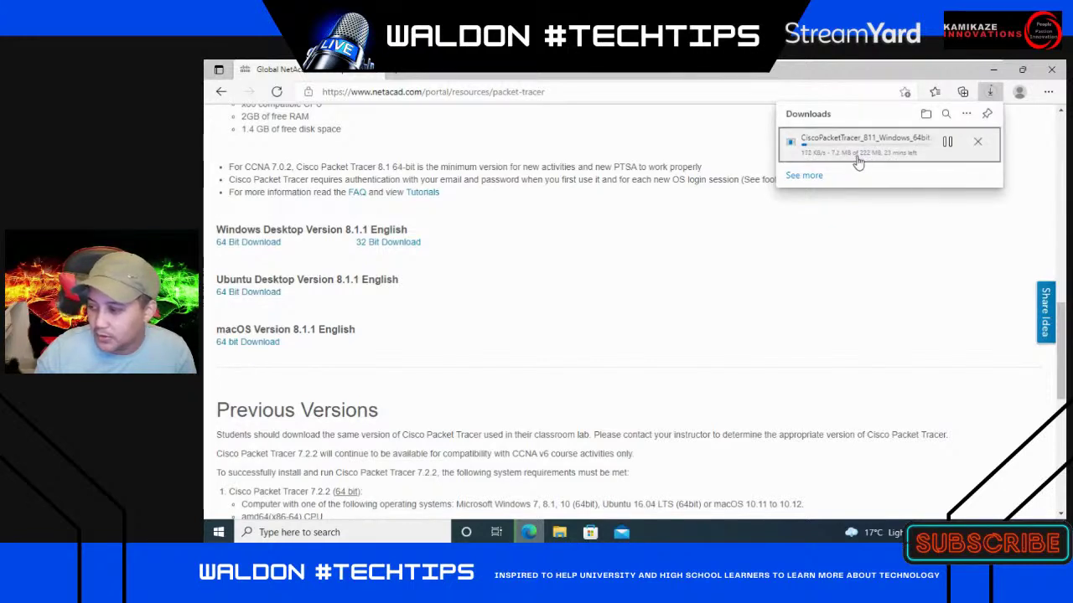
click(994, 70)
click(980, 116)
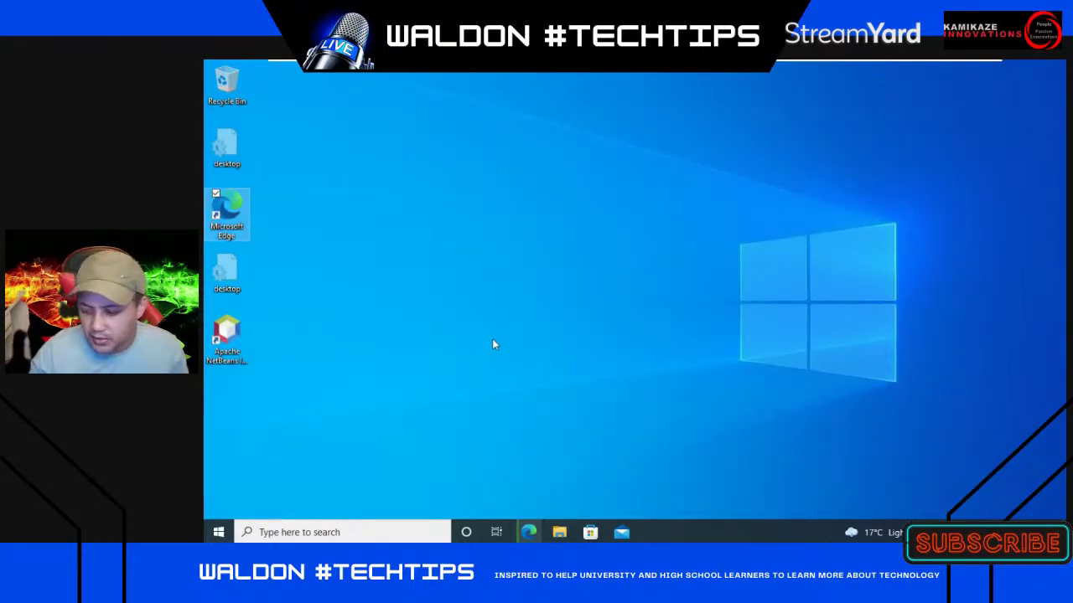
- Search the virtual machine's Start menu for 'packet', then close the search and leave the VM
click(209, 530)
text(pa)
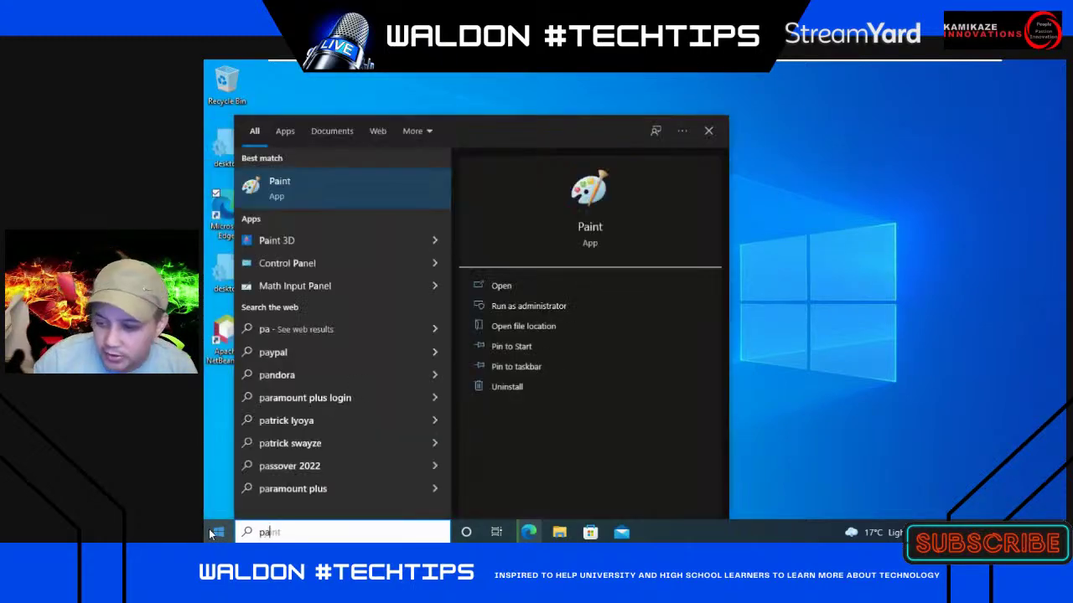
key(Escape)
click(217, 534)
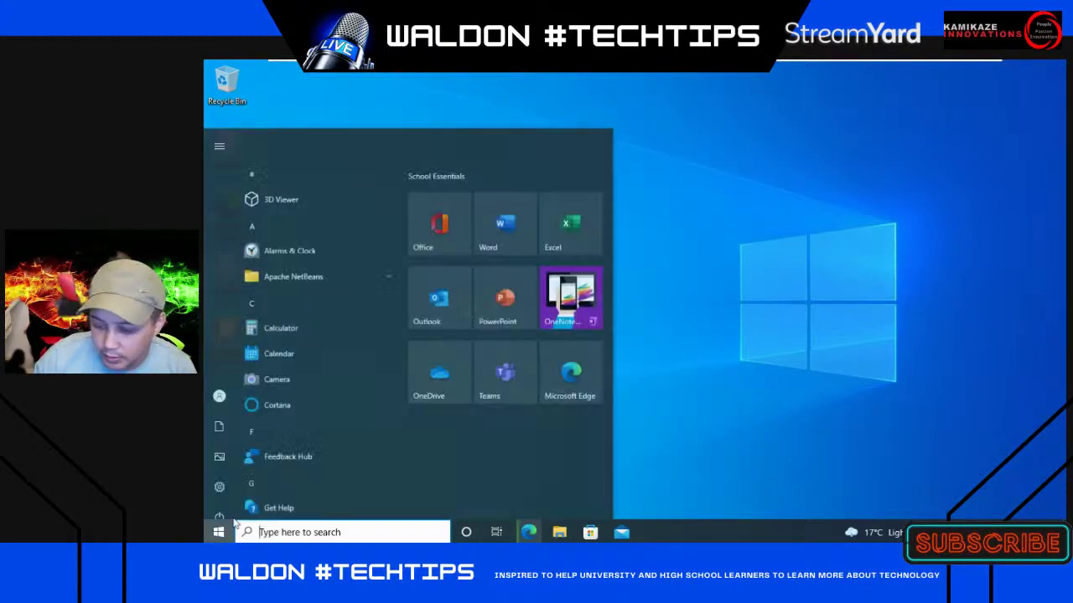
click(217, 533)
click(217, 535)
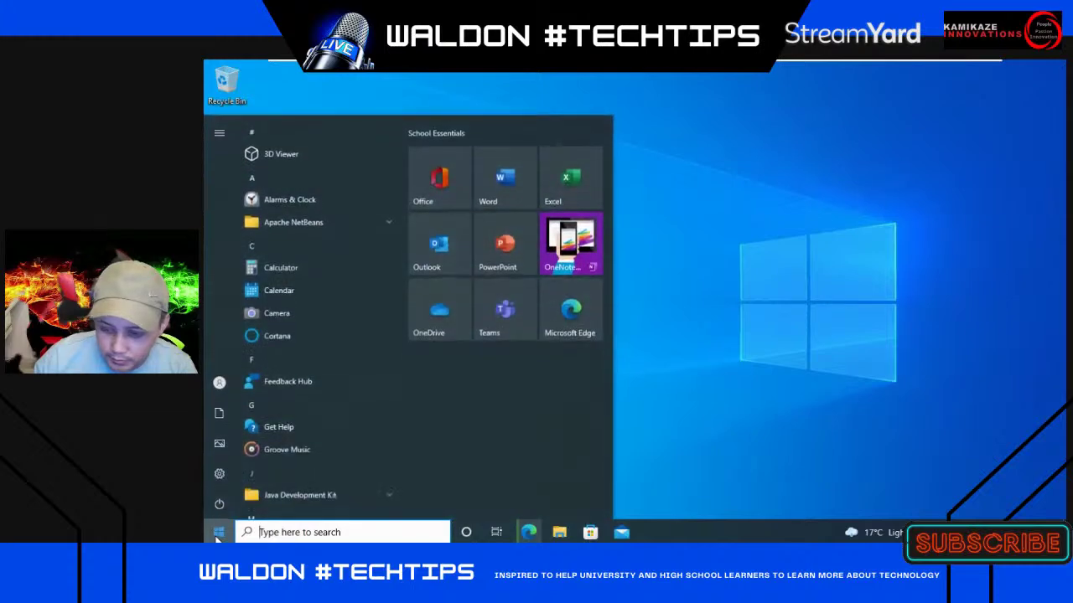
text(paC)
key(BackSpace)
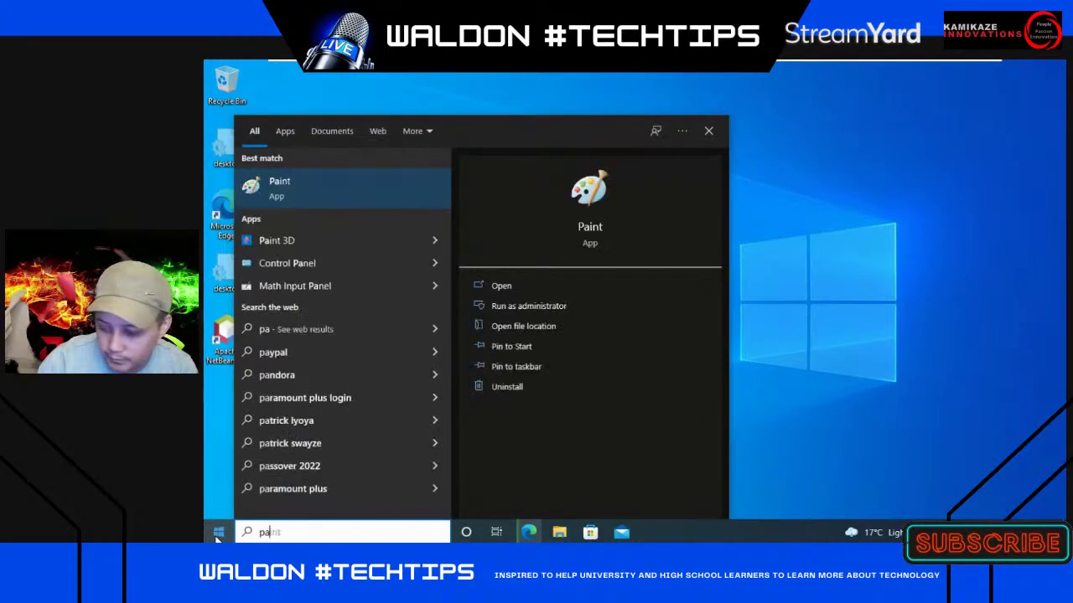
text(ck)
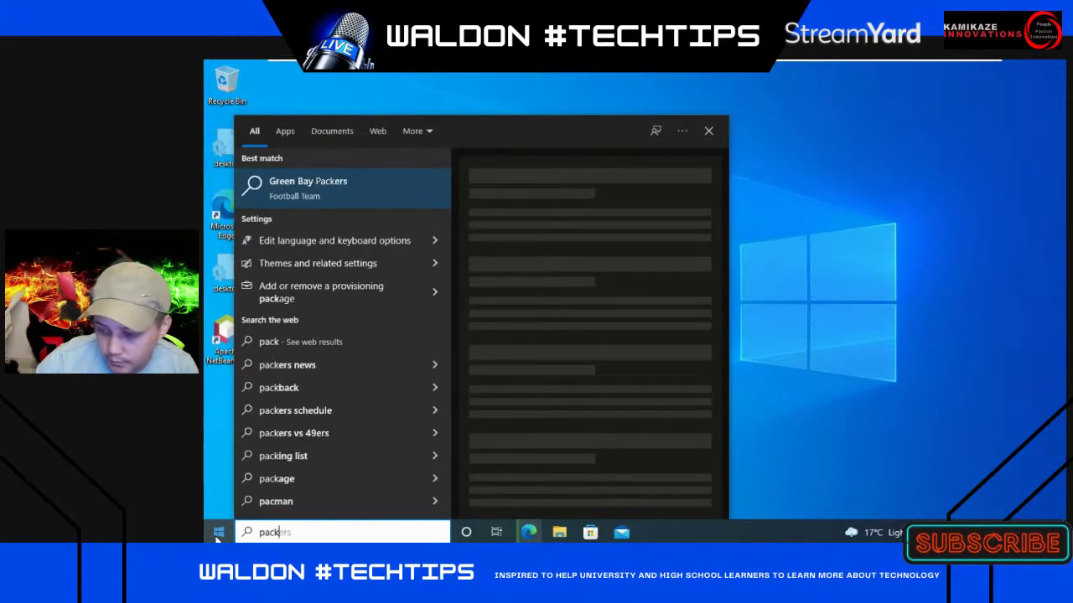
key(BackSpace)
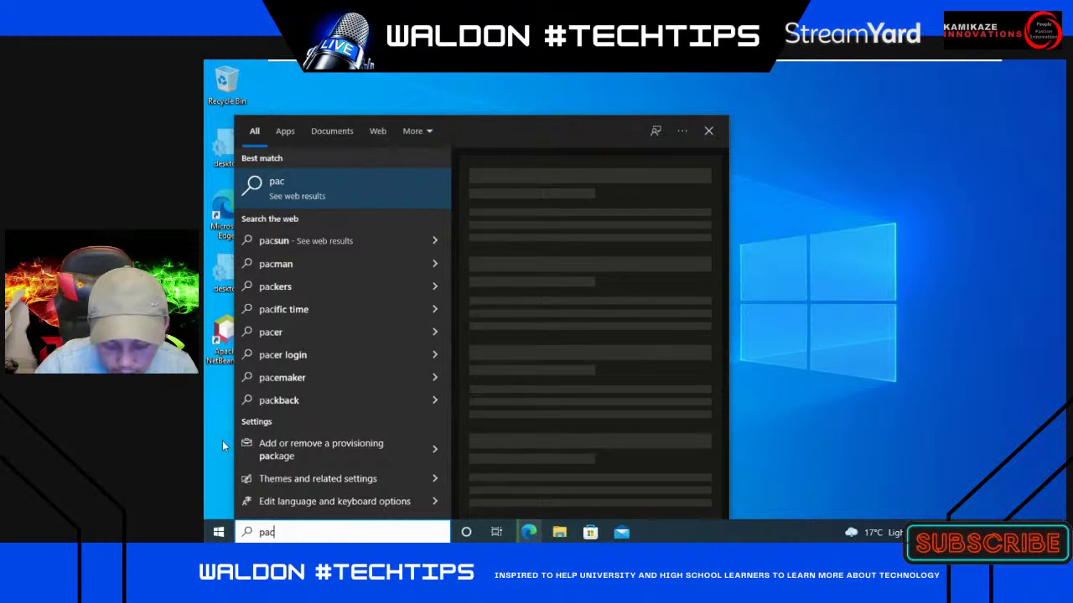
text(ket)
click(844, 308)
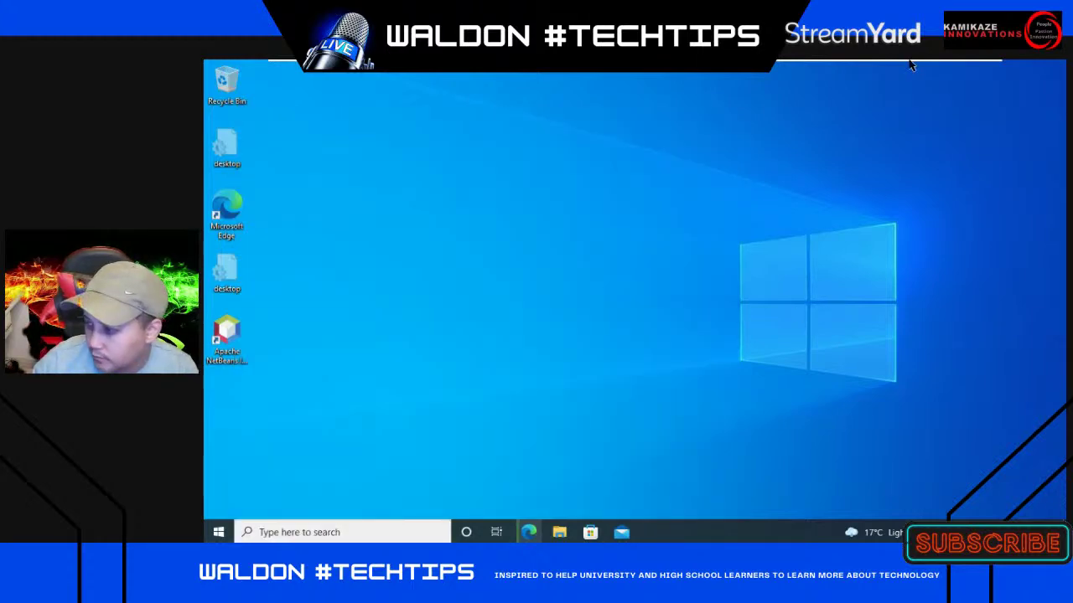
click(952, 69)
- Launch Cisco Packet Tracer from the host Start search for 'pack' and maximize its window
click(218, 532)
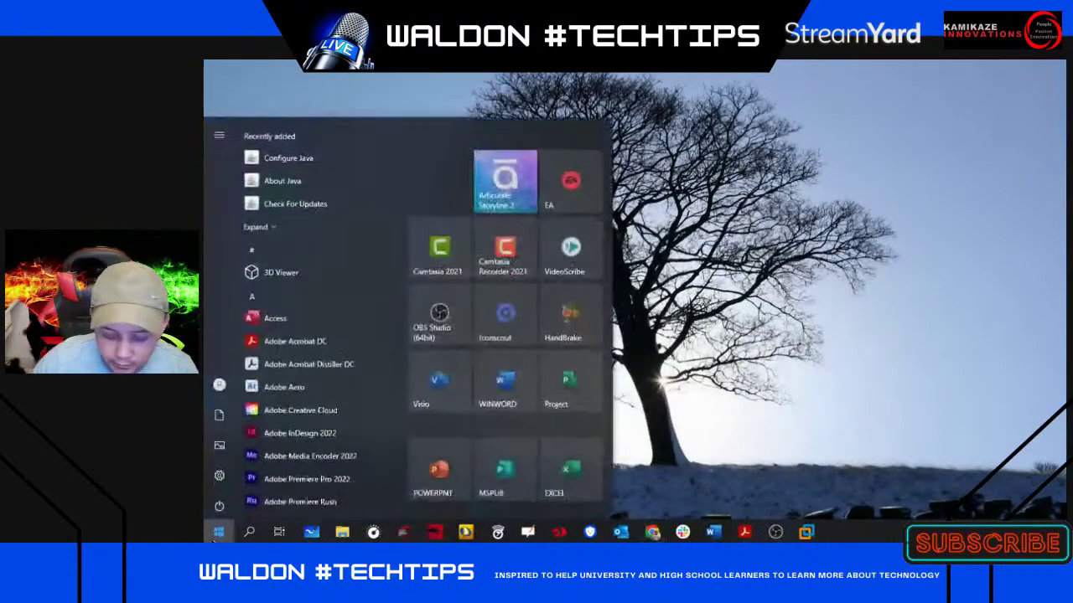
text(pack)
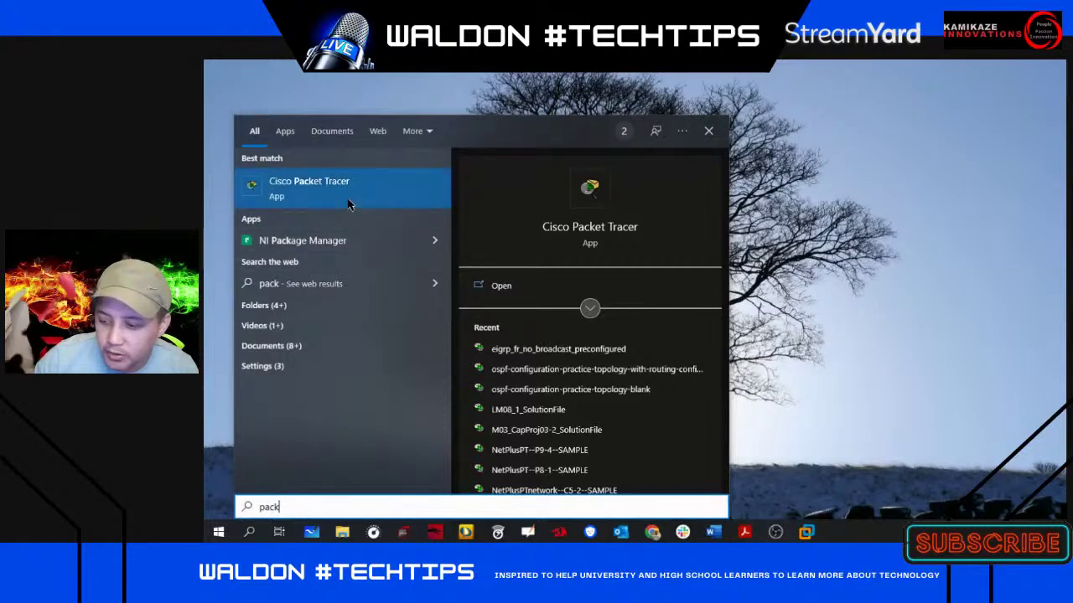
click(354, 198)
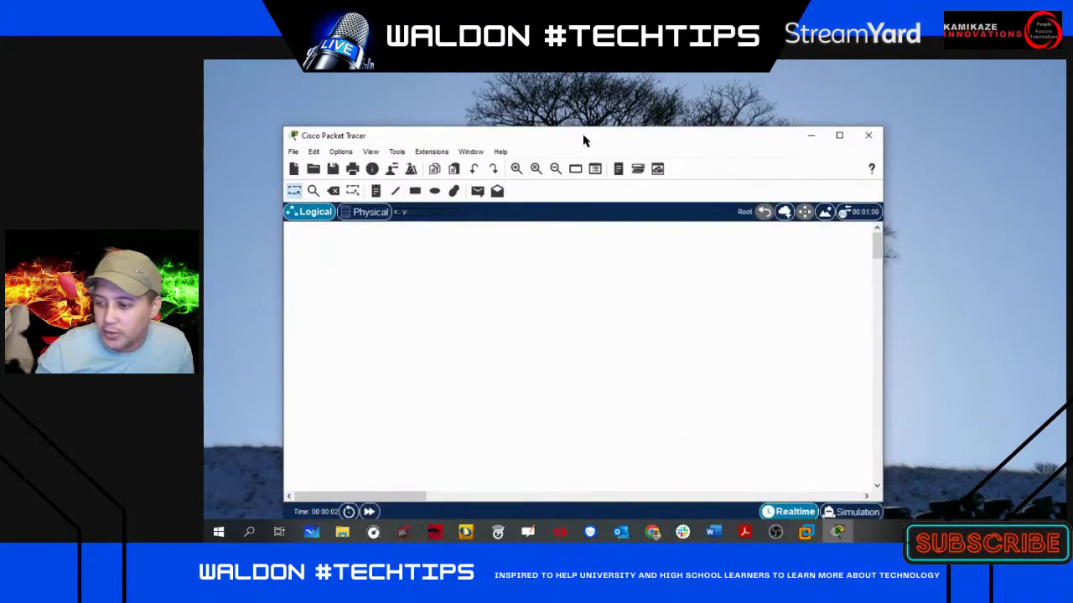
double_click(586, 141)
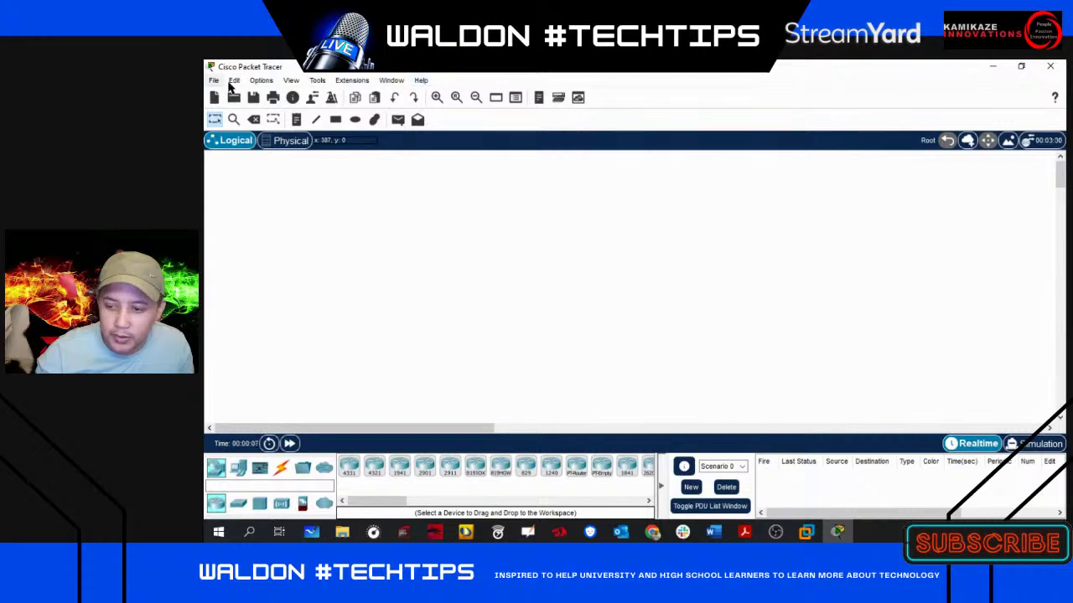
click(420, 80)
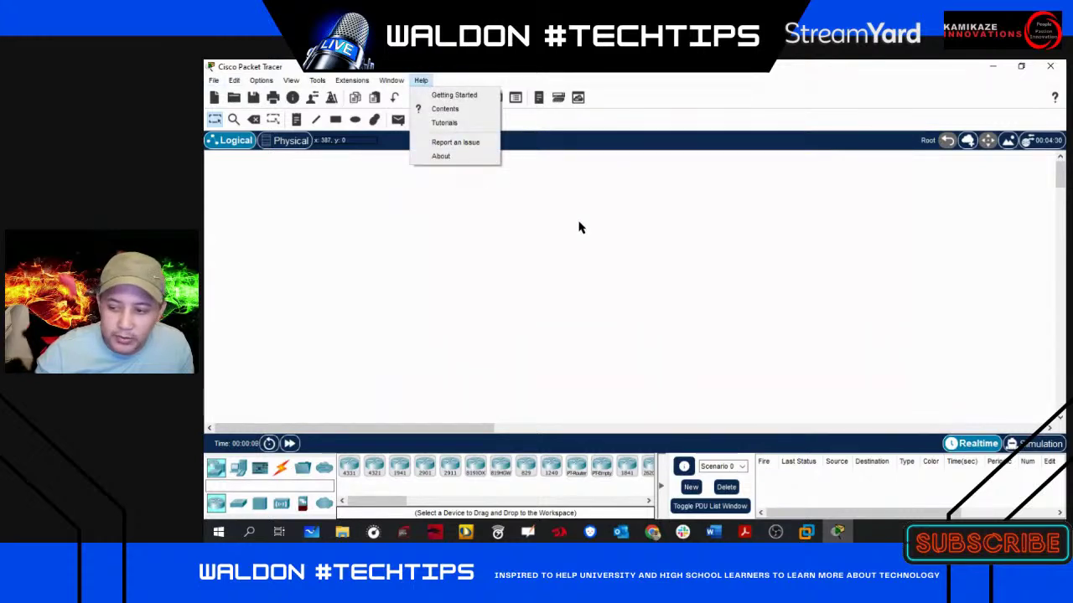
click(453, 155)
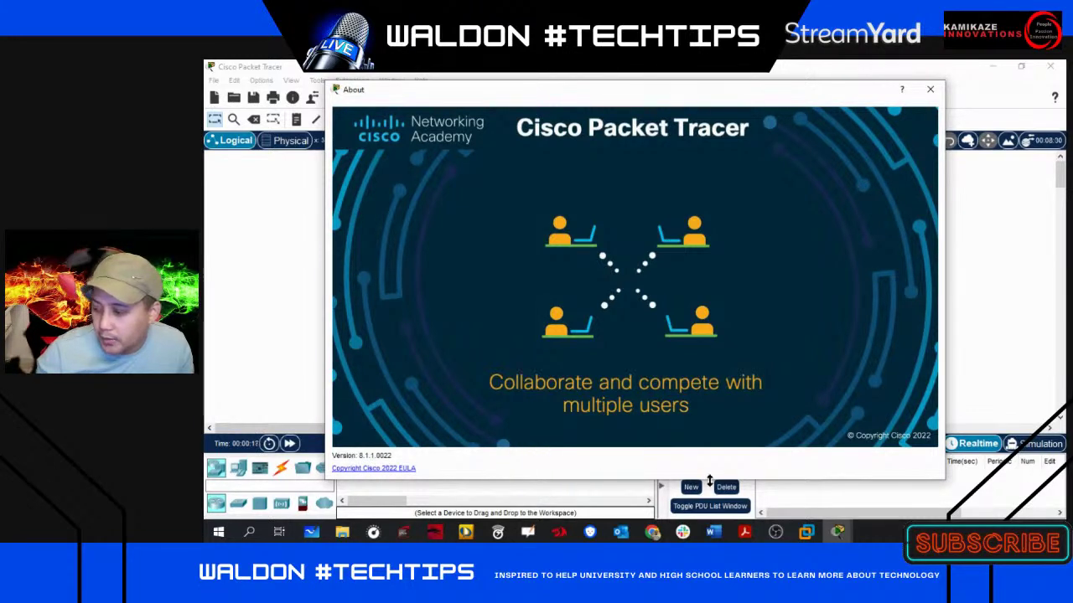
click(929, 92)
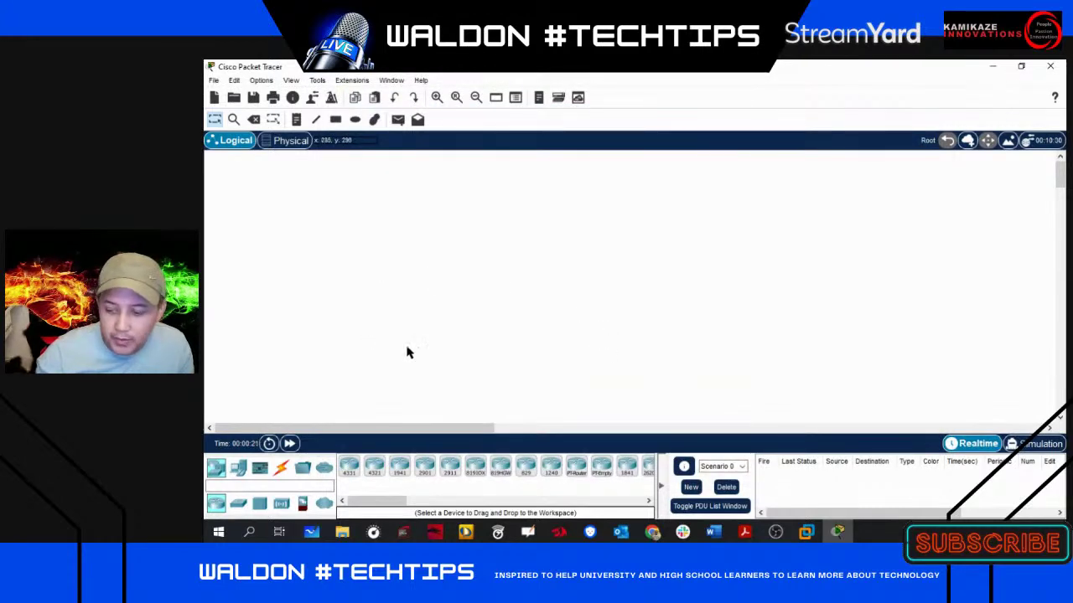
- Open the bundled sample networks, browse the 01 Networking folder, and return to the saves folder
click(215, 81)
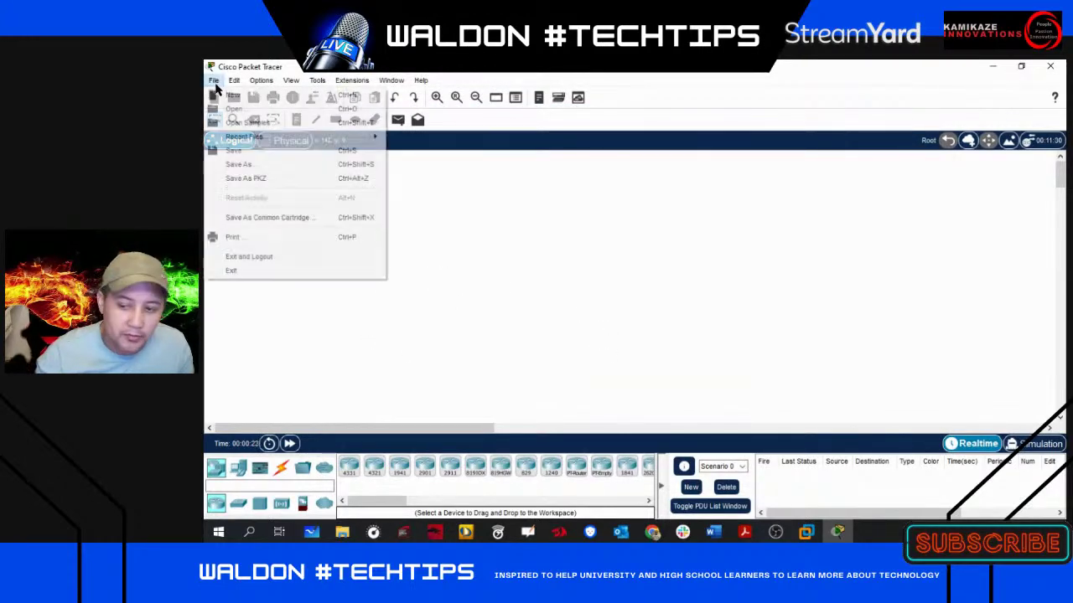
click(257, 126)
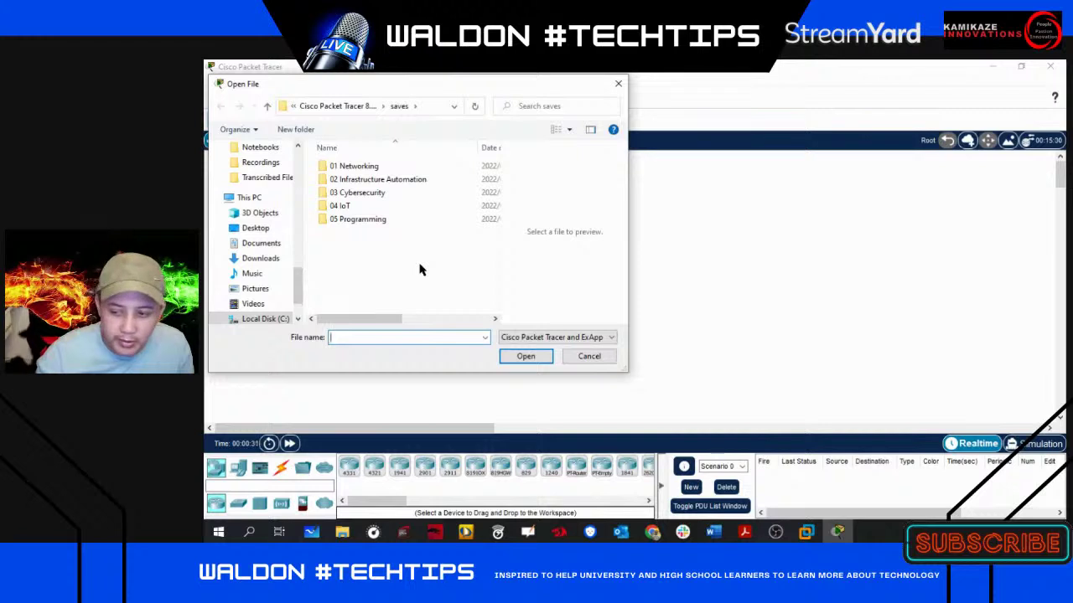
double_click(354, 170)
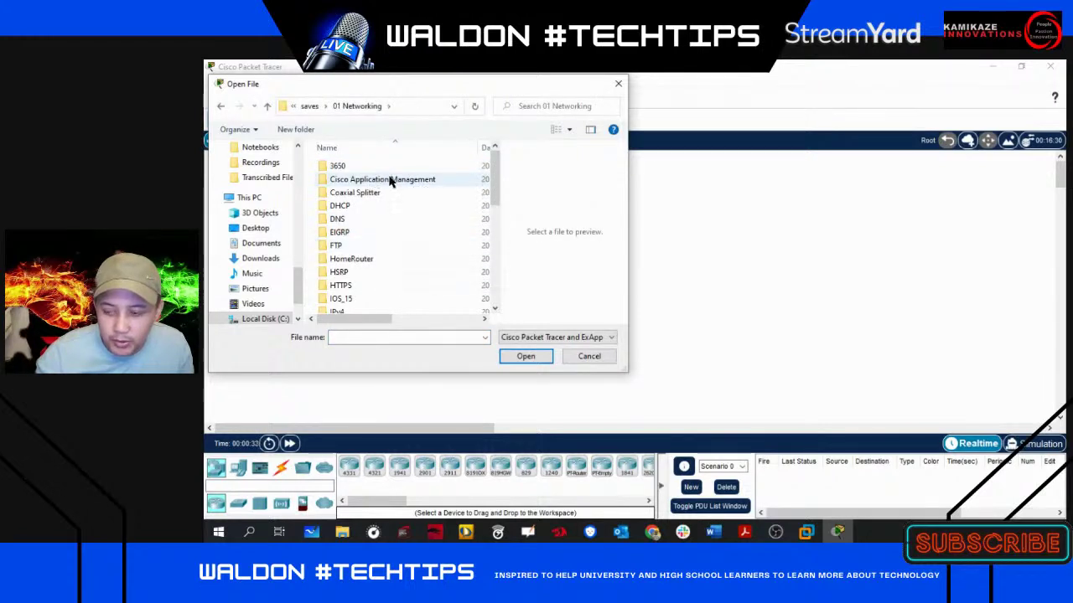
scroll(411, 218, down, 6)
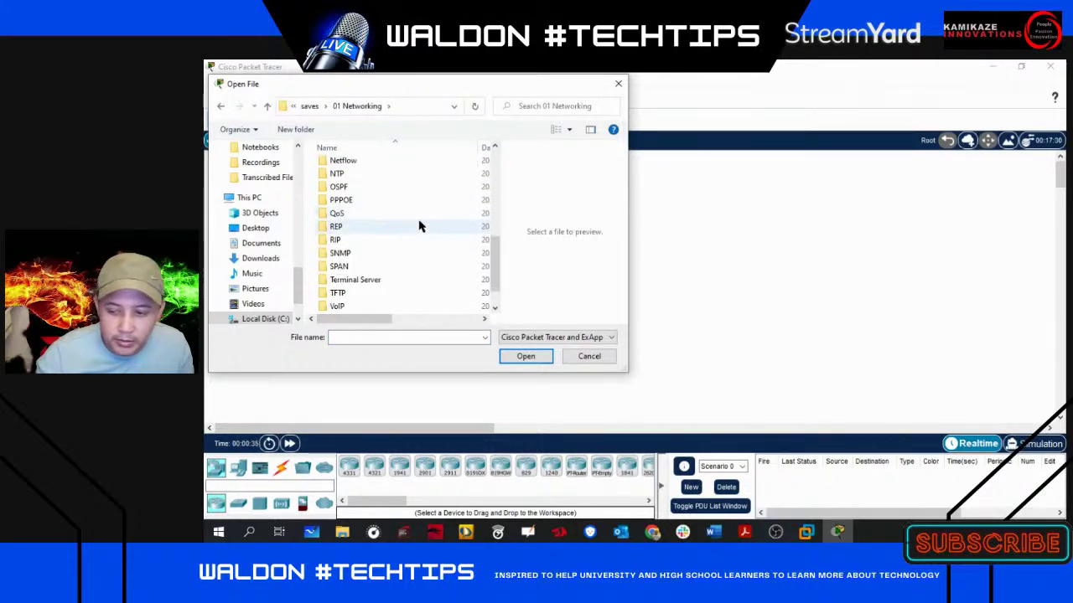
scroll(419, 224, up, 6)
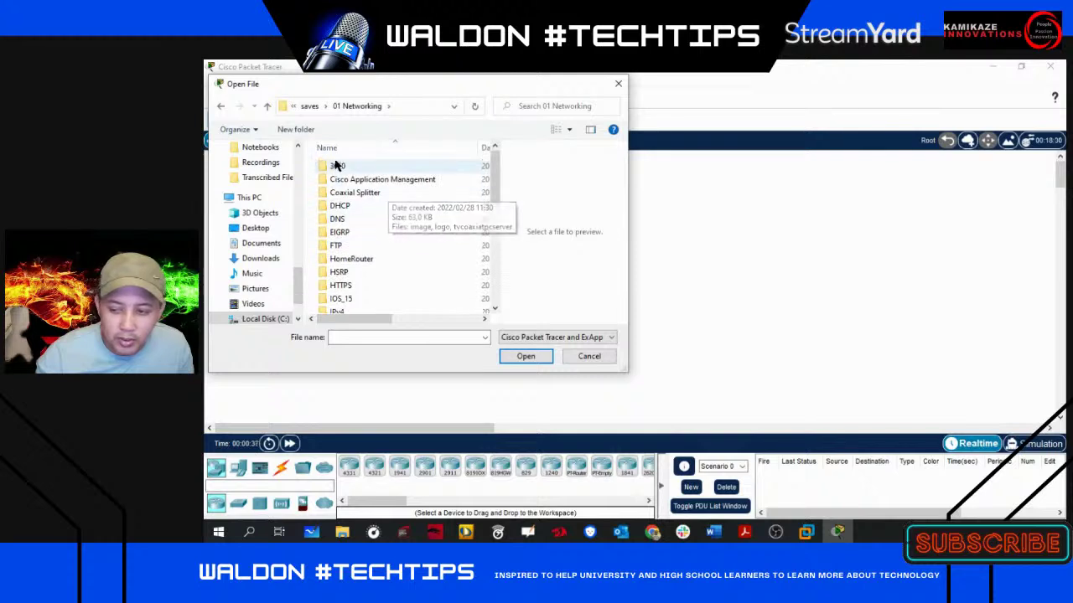
click(220, 105)
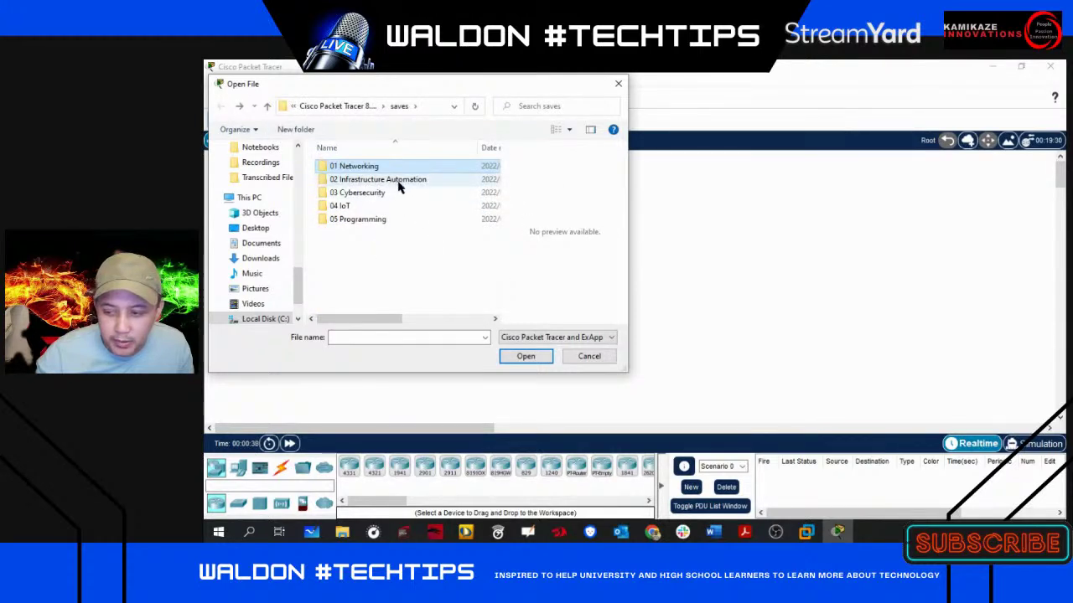
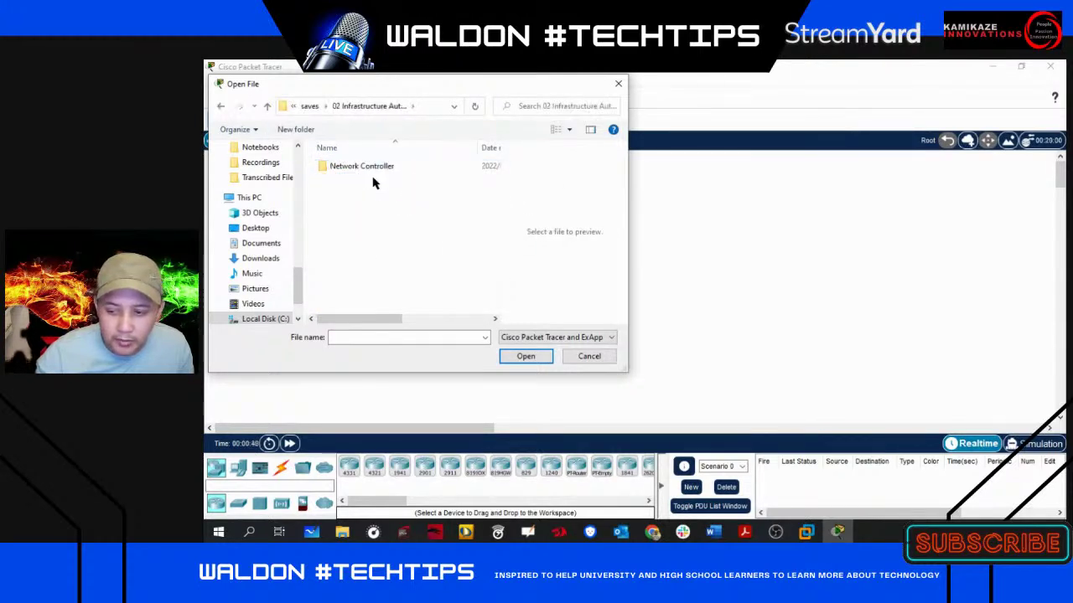
- Browse the 02 Network Controller, 03 Cybersecurity, 04 IoT and 05 Programming sample folders, then cancel without opening a file
double_click(366, 175)
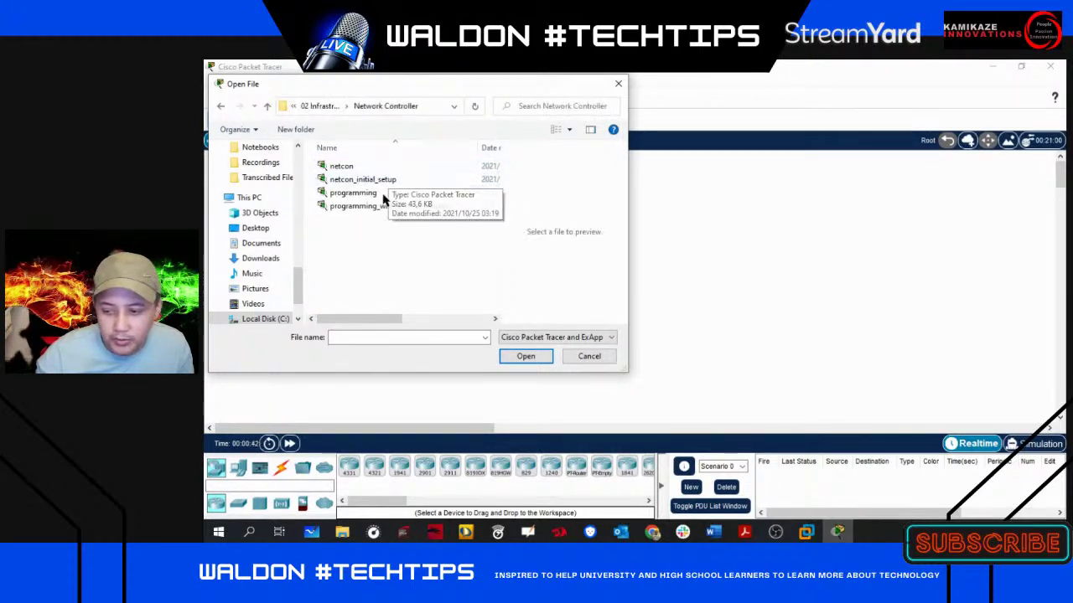
click(222, 108)
click(223, 108)
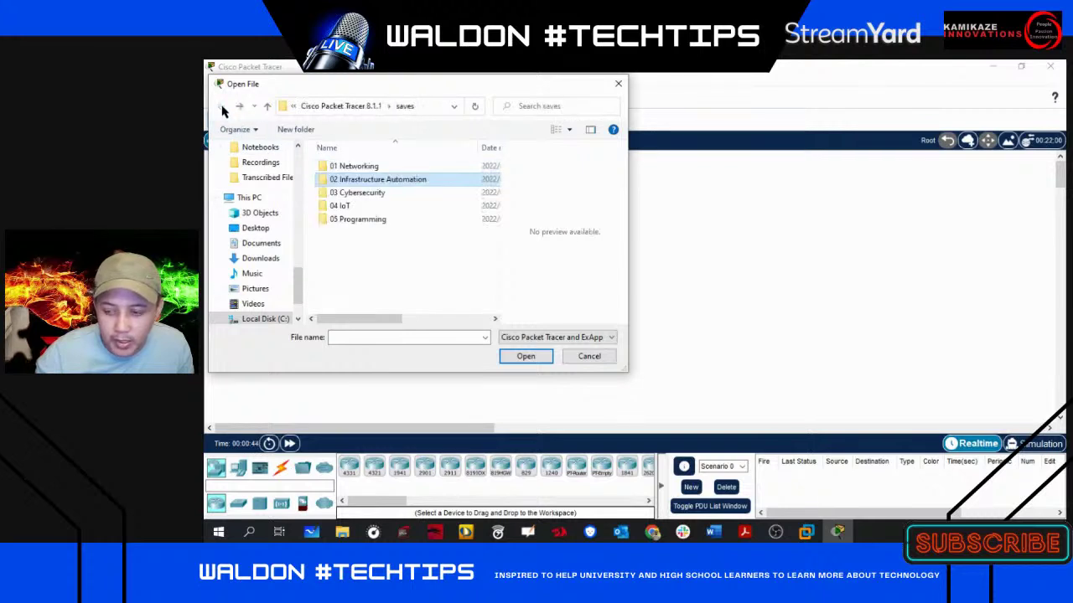
double_click(372, 195)
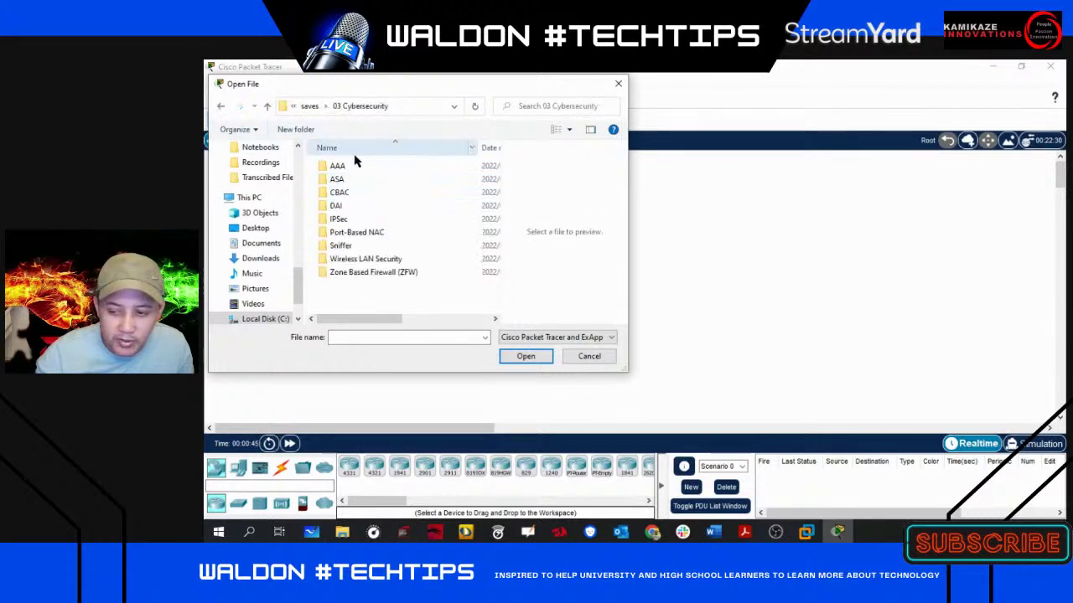
click(222, 107)
double_click(346, 207)
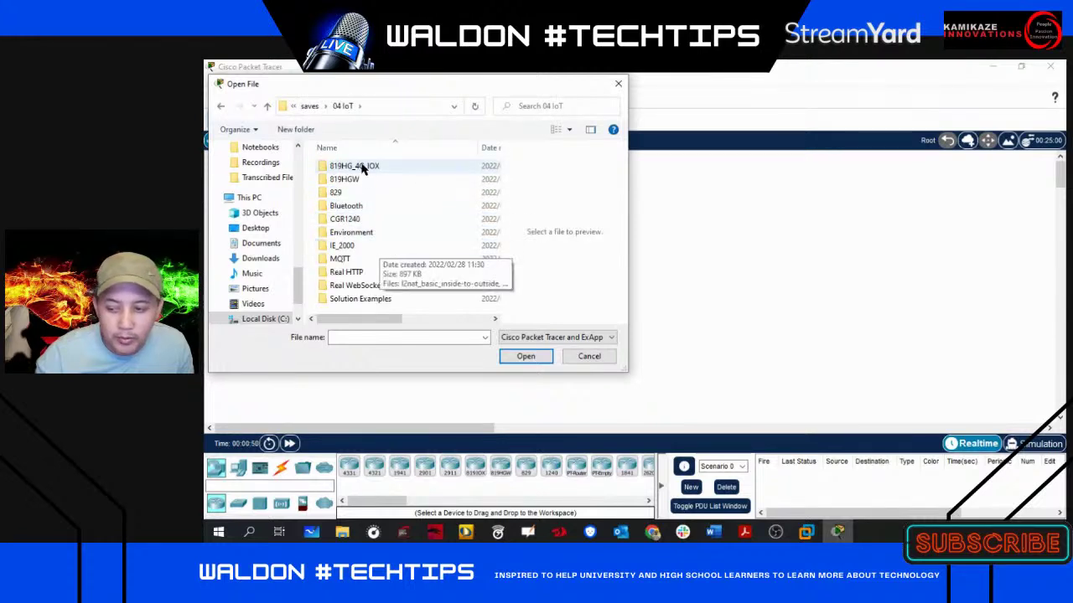
click(221, 106)
double_click(351, 221)
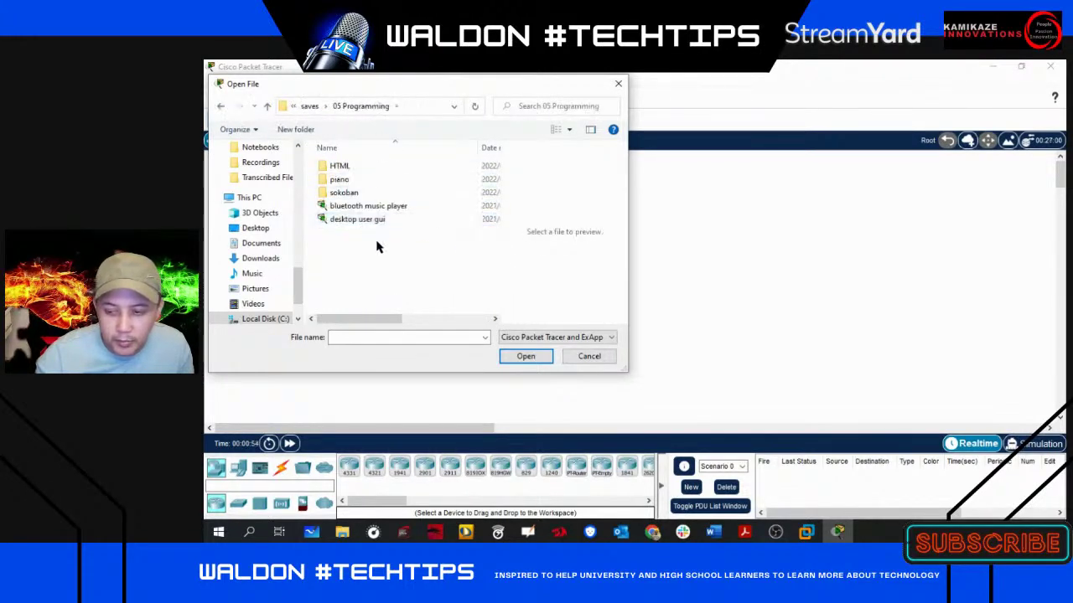
click(221, 107)
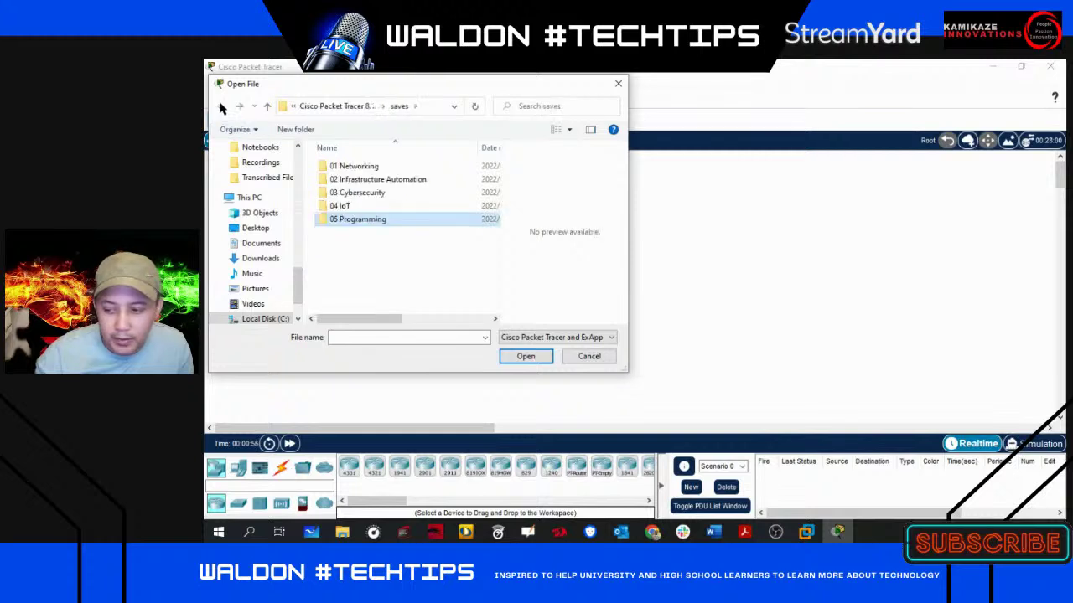
click(596, 360)
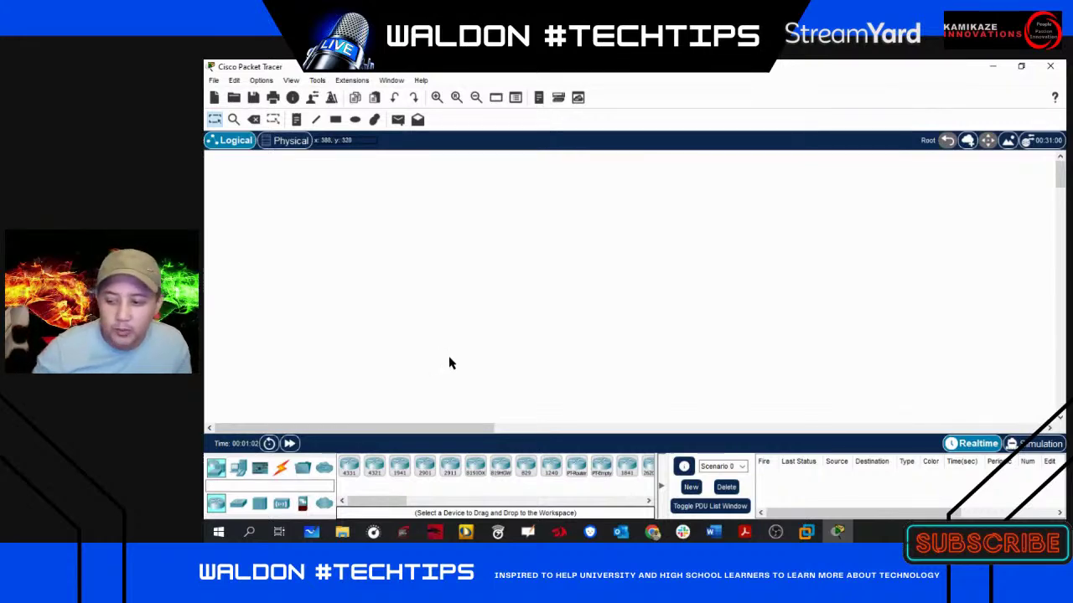
- Check the Packet Tracer 8.1.1 download progress in Edge, then minimize Edge and the VM window
click(808, 534)
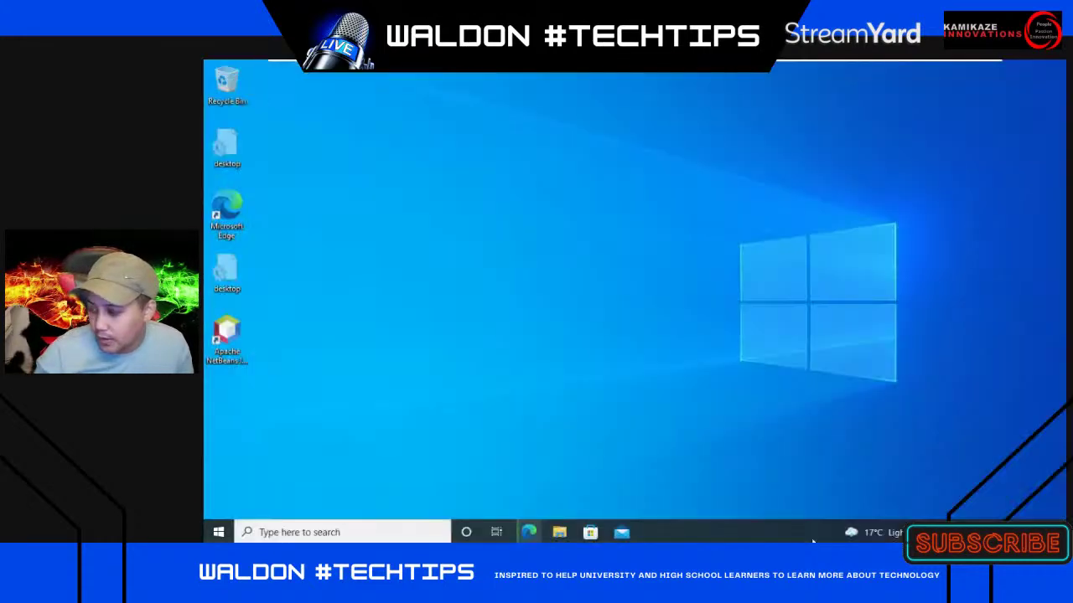
click(526, 533)
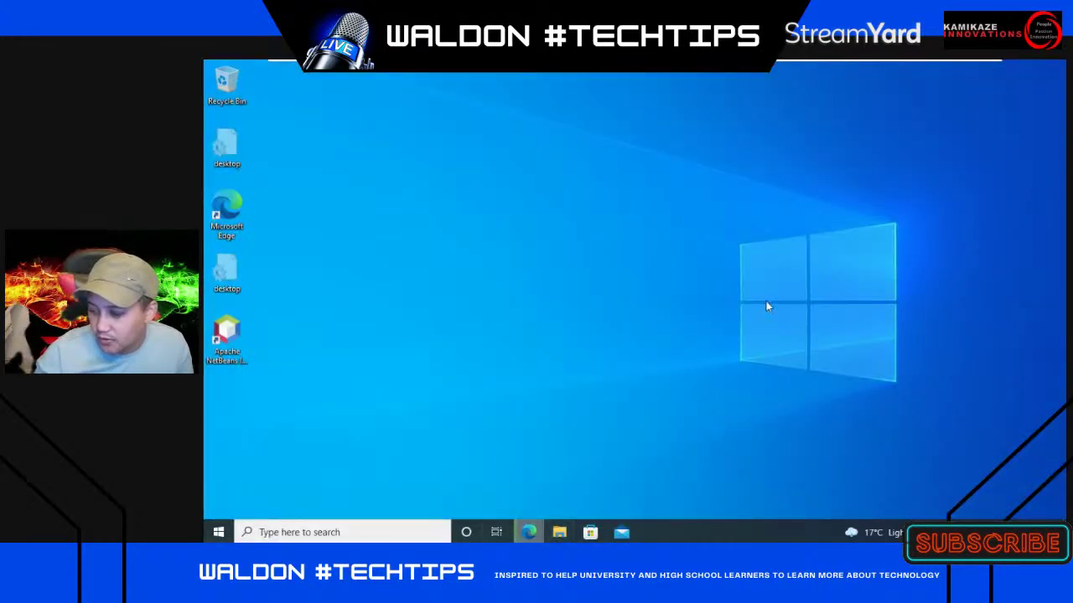
click(990, 92)
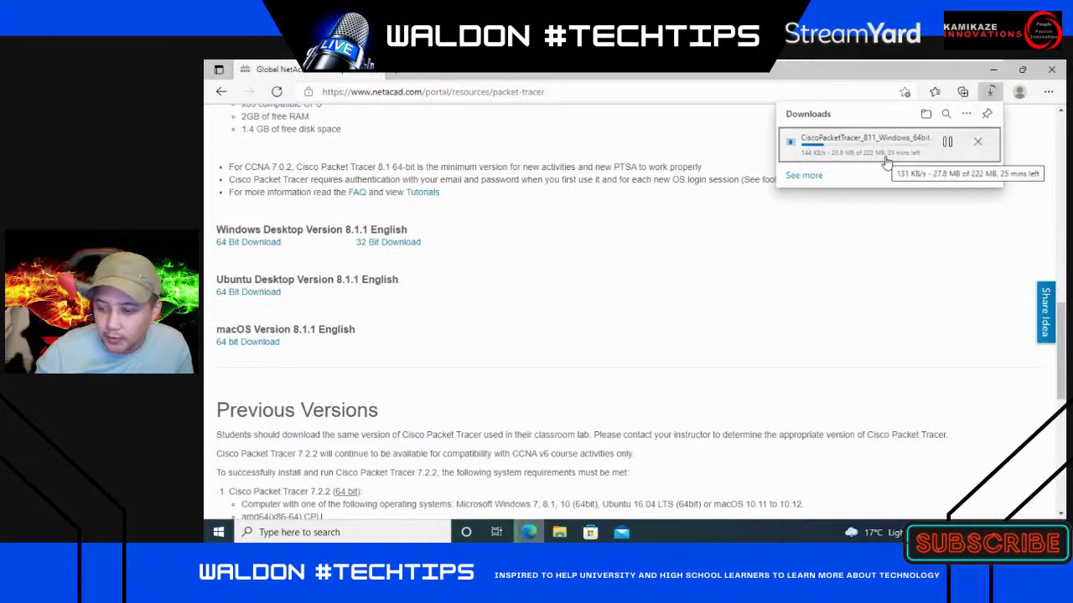
click(993, 70)
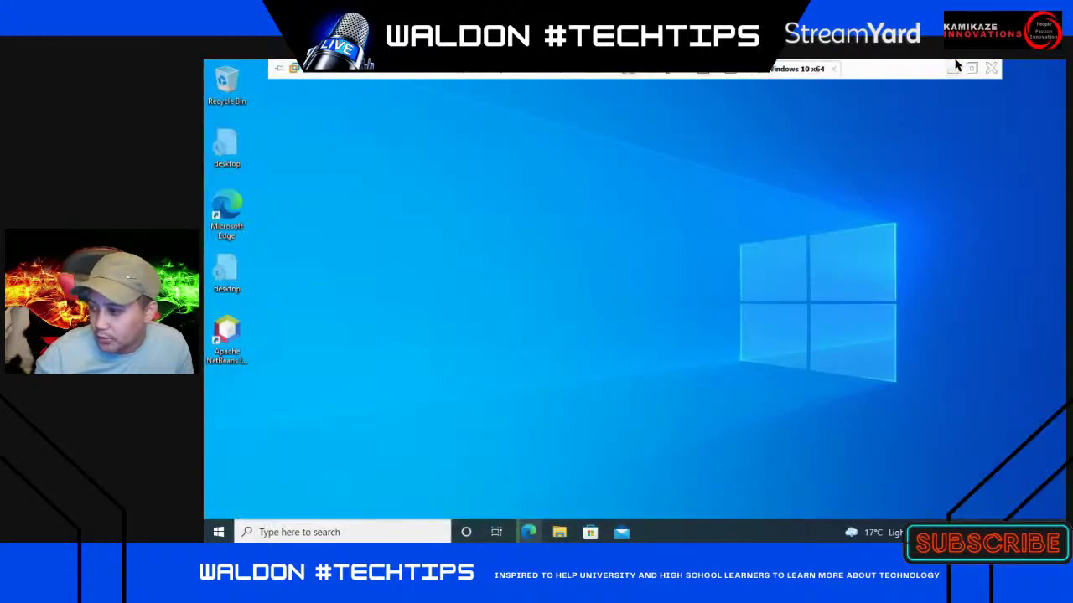
click(954, 69)
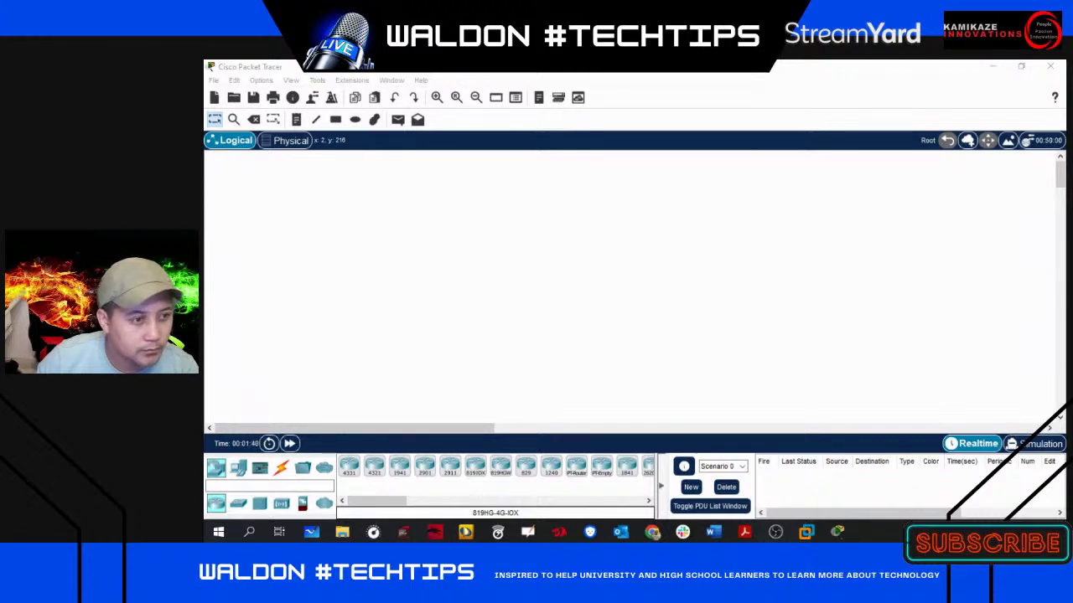
- Minimize the empty Packet Tracer workspace to reveal the host desktop
key(alt+Tab)
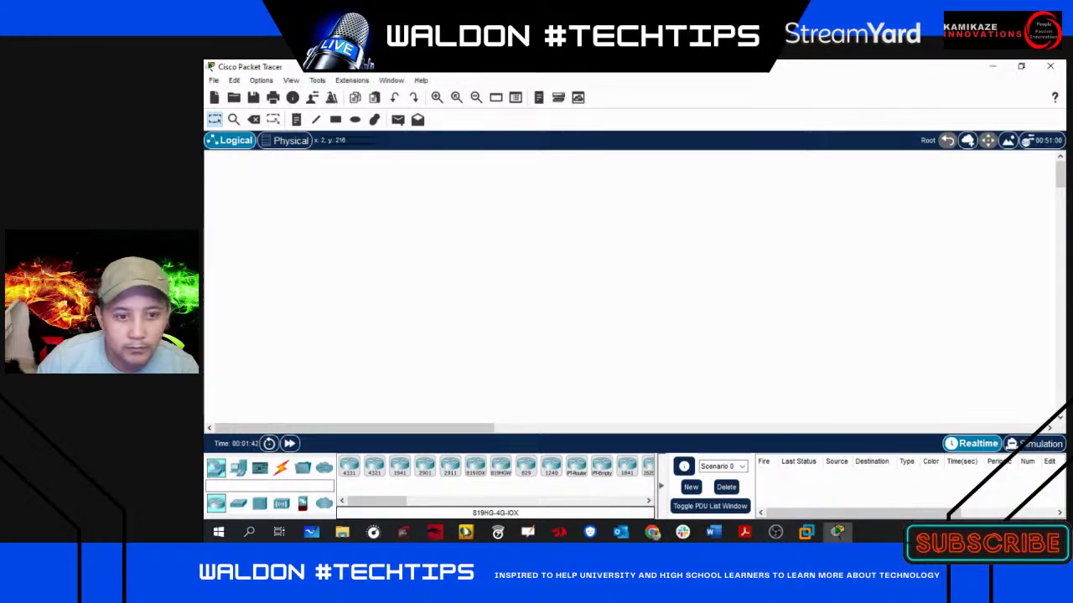
key(alt+Tab)
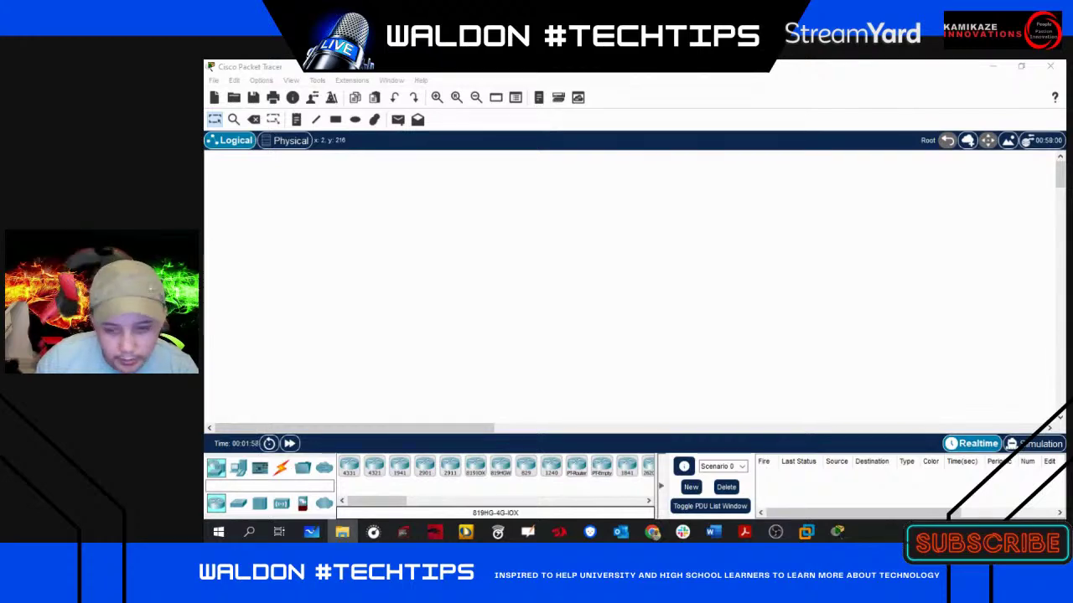
click(993, 67)
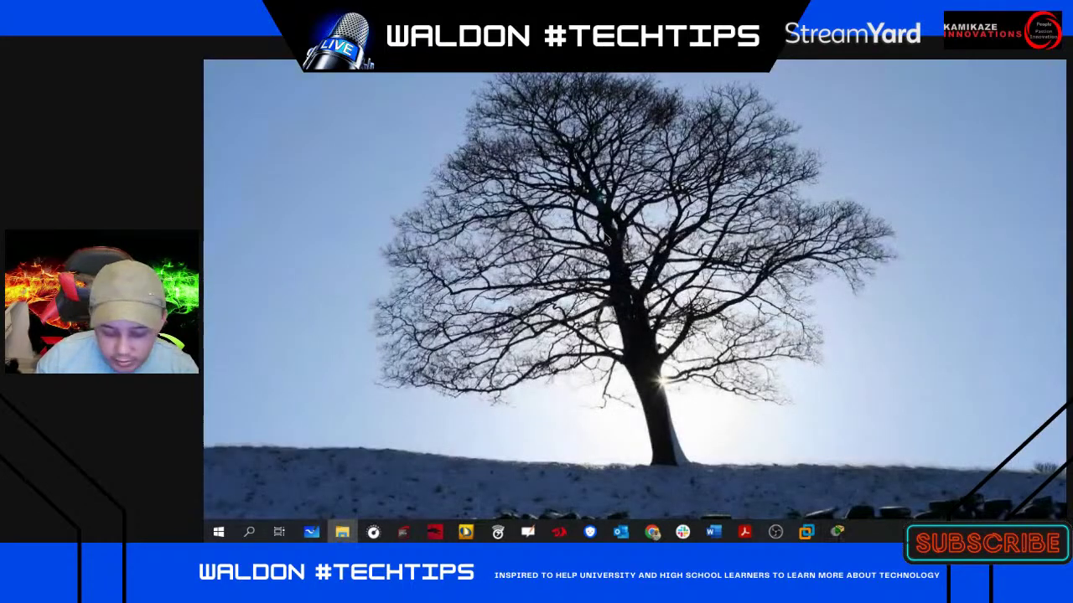
- Paste the Packet Tracer setup file onto the VM desktop and launch the 8.0 64Bit installer
key(alt+Tab)
key(ctrl+v)
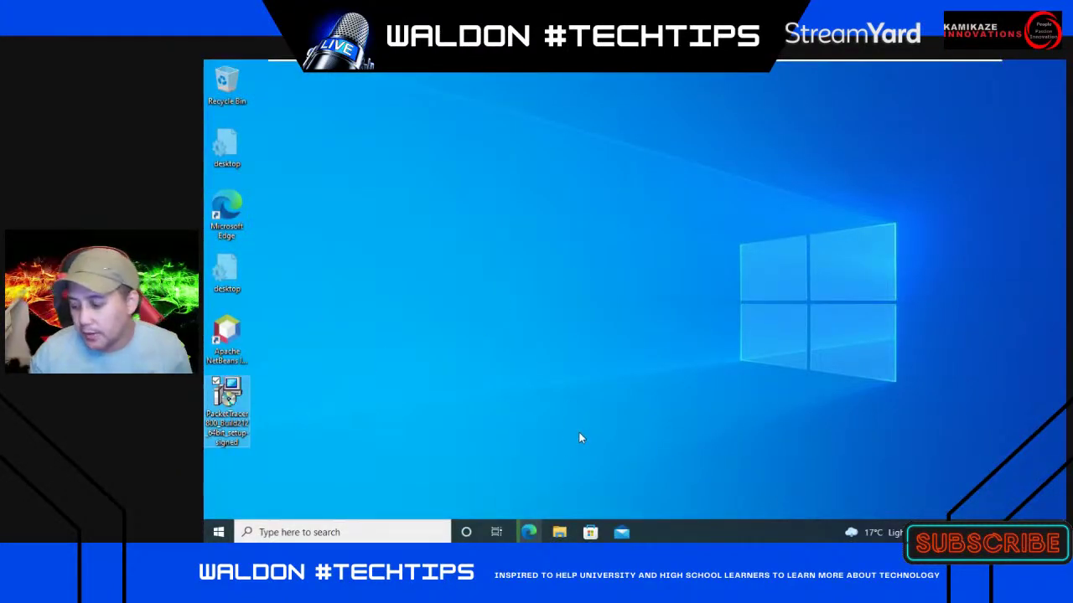
click(528, 532)
click(991, 92)
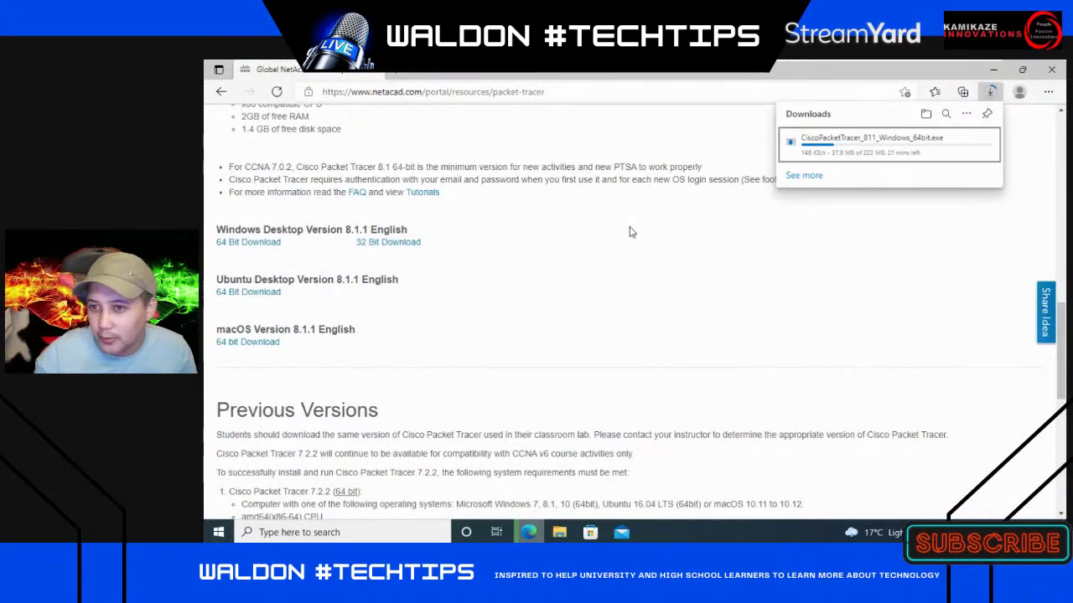
mouse_move(859, 158)
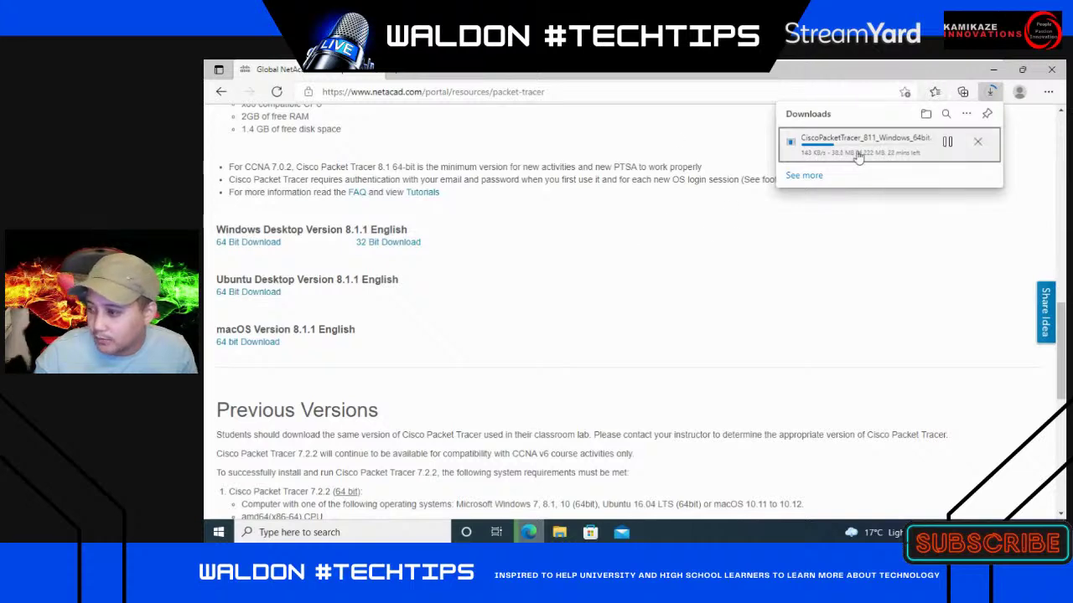
click(993, 69)
double_click(225, 407)
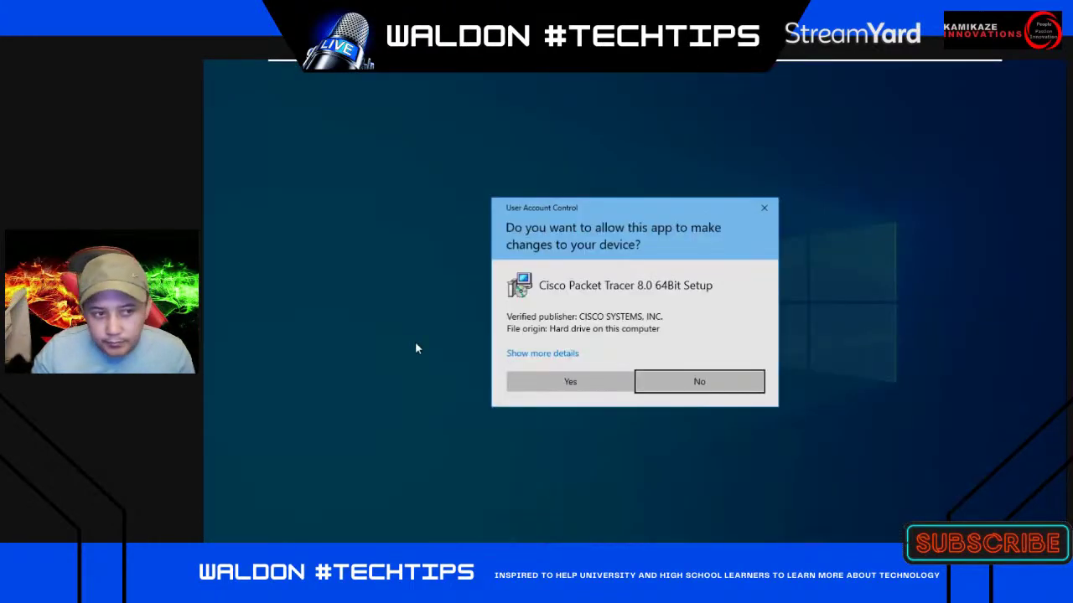
- Install Packet Tracer 8.0 64Bit, accepting the licence and keeping default folders and desktop shortcut
click(582, 381)
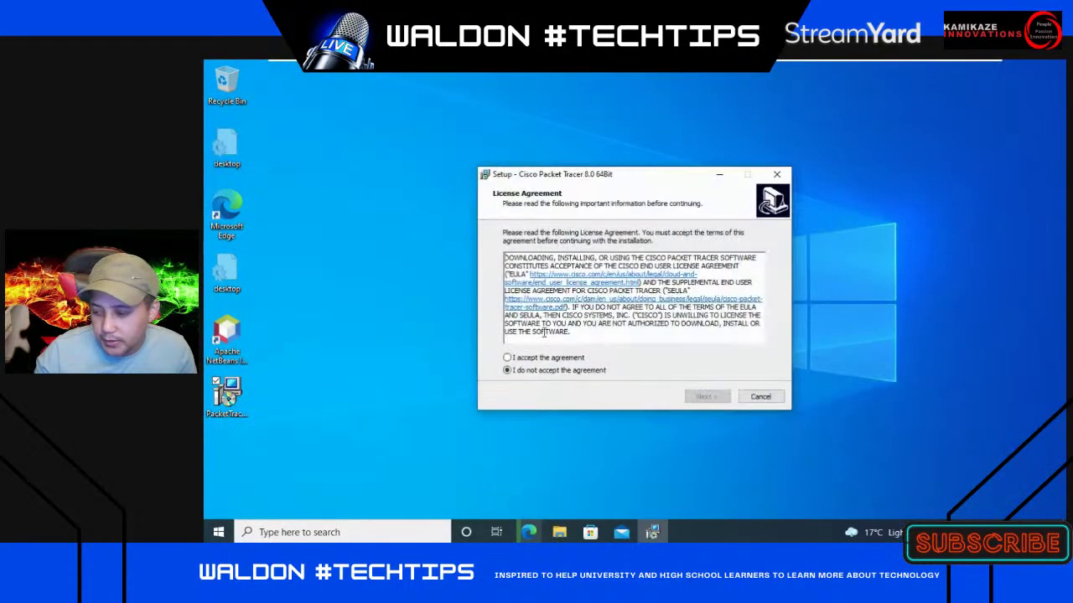
click(527, 359)
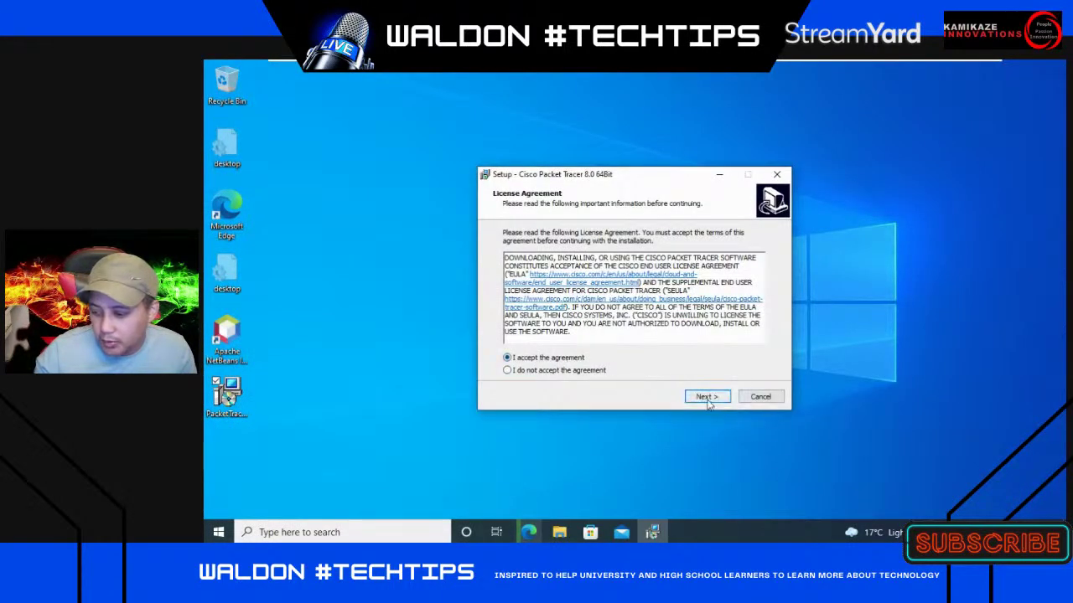
click(707, 397)
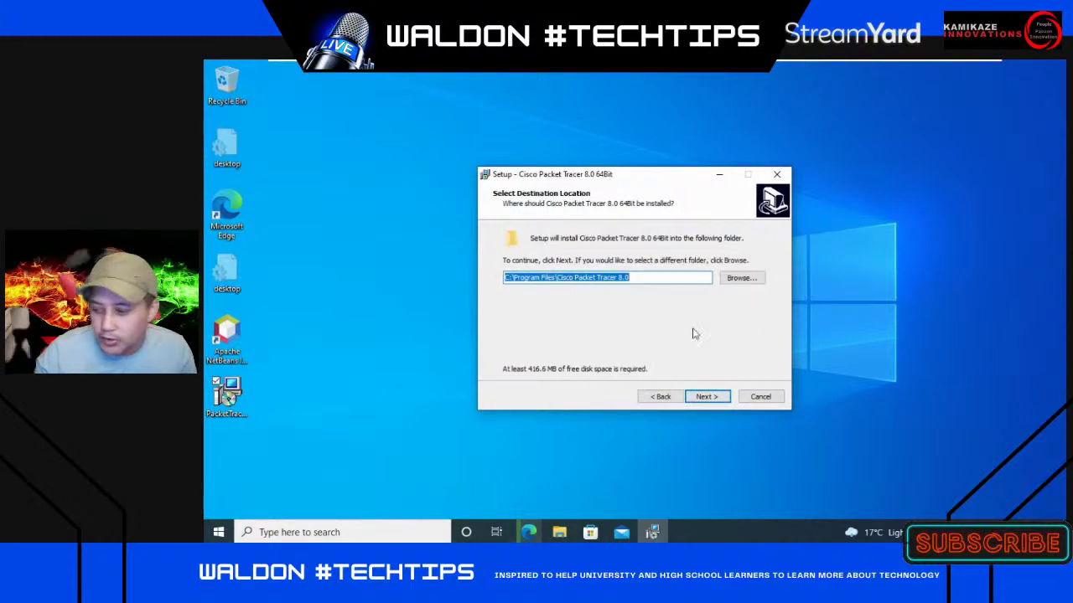
click(711, 398)
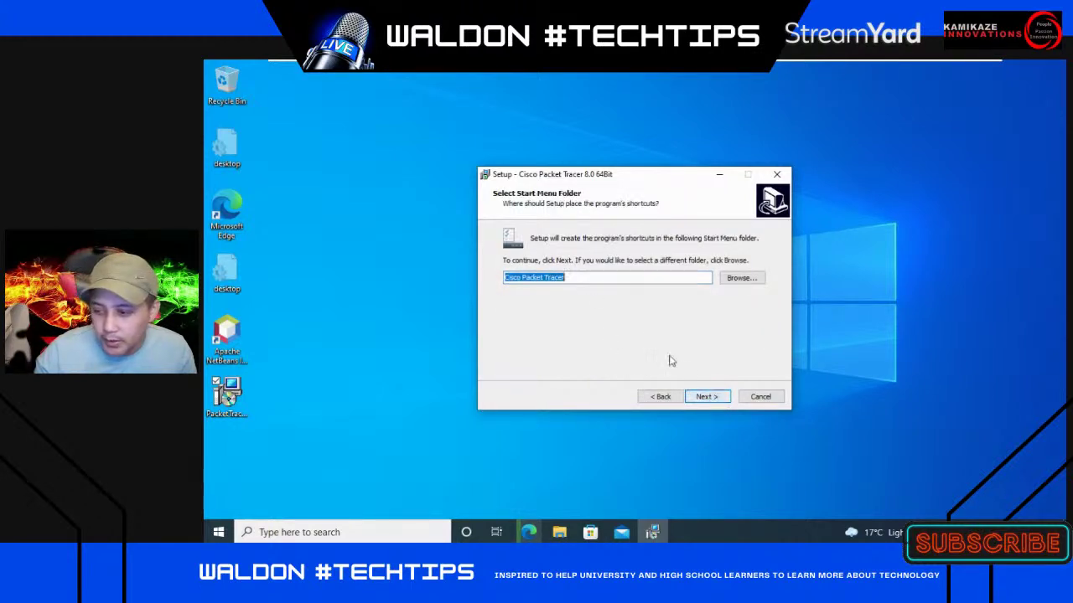
click(712, 396)
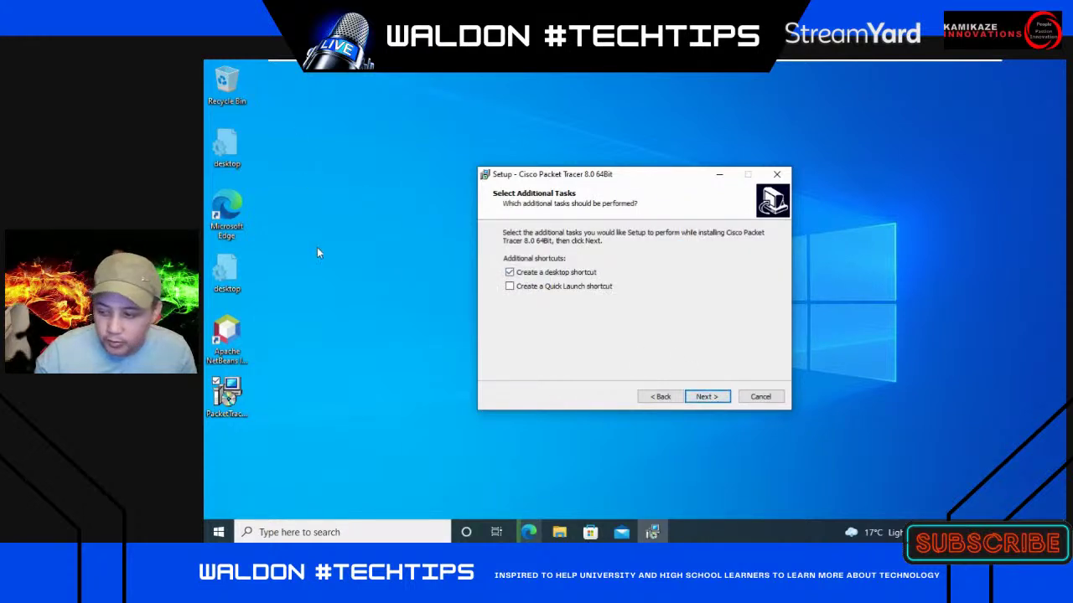
click(709, 397)
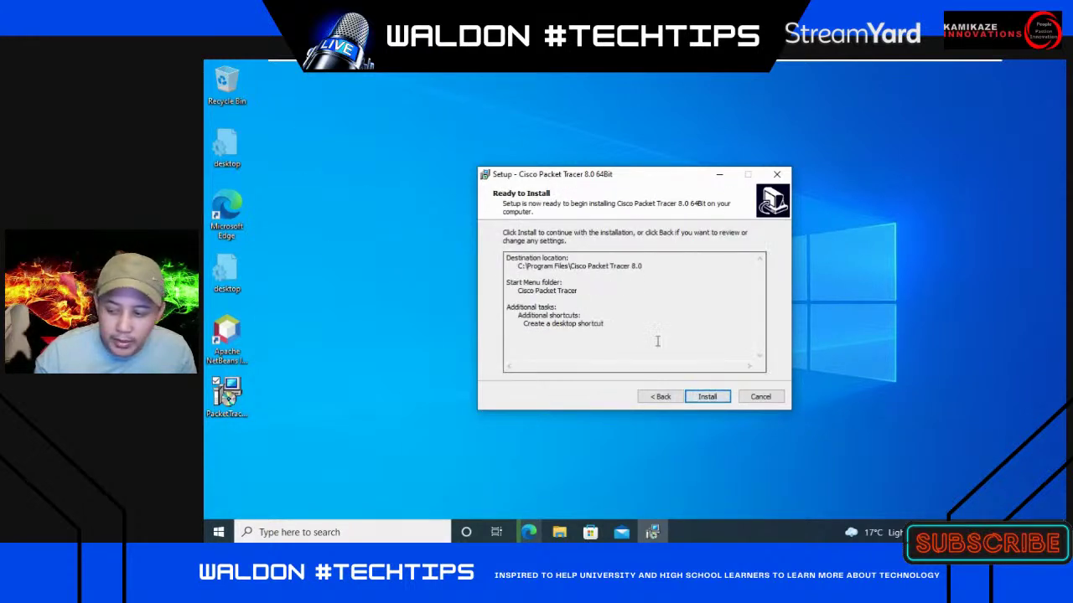
click(717, 399)
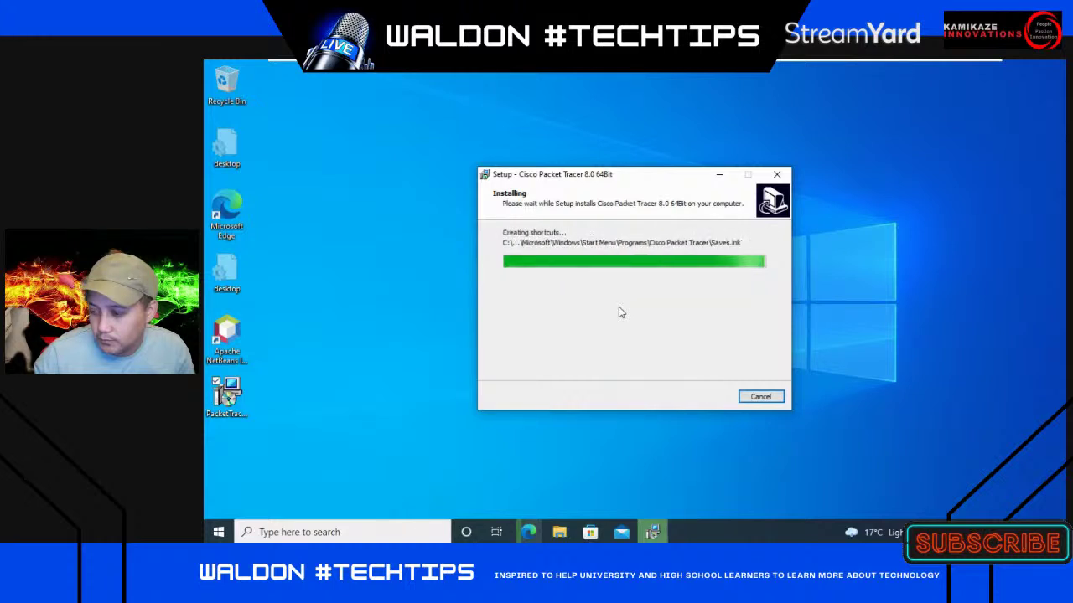
click(705, 398)
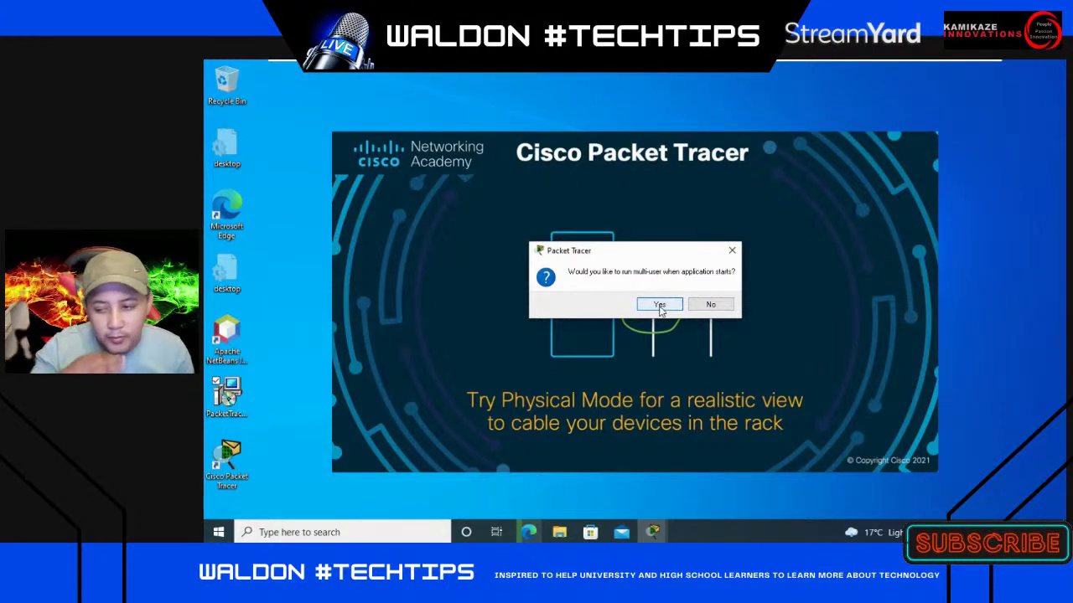
- Decline running Packet Tracer in multi-user mode at startup
click(709, 306)
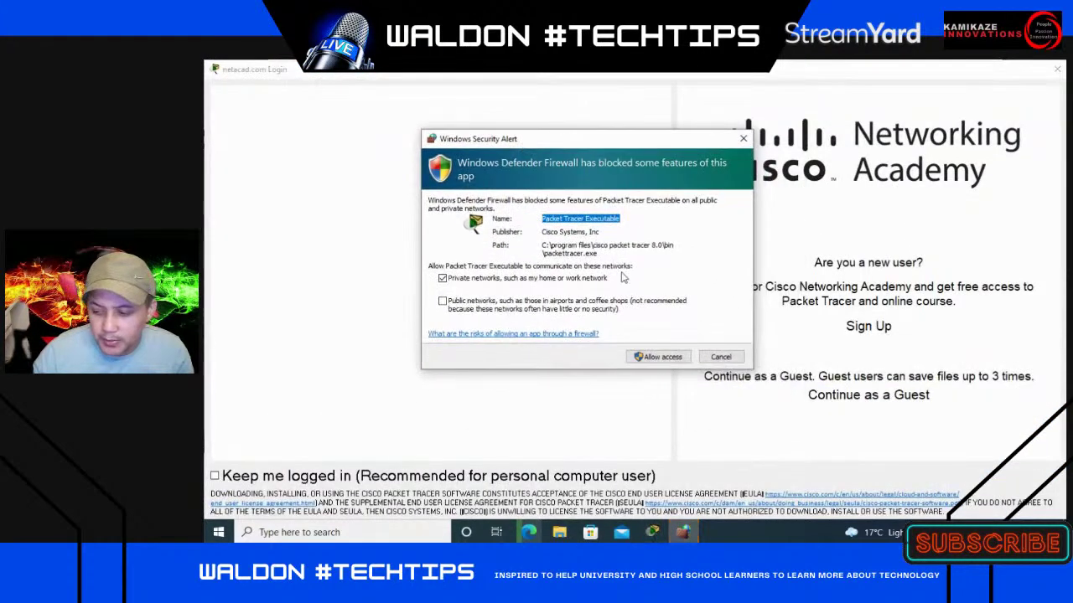
- Allow Packet Tracer Executable through Windows Defender Firewall on both private and public networks
click(442, 301)
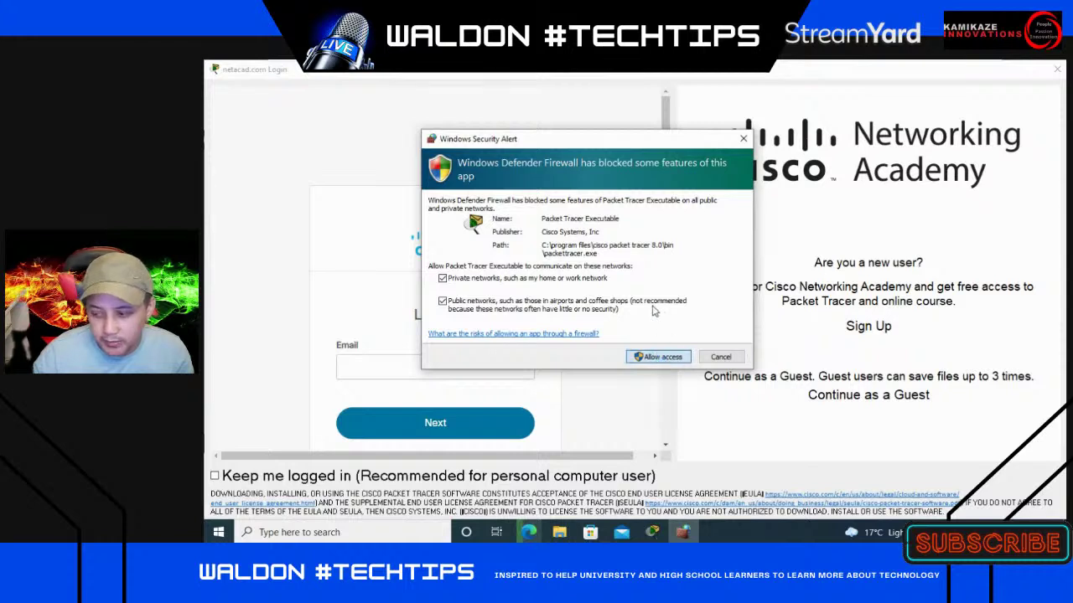
key(Return)
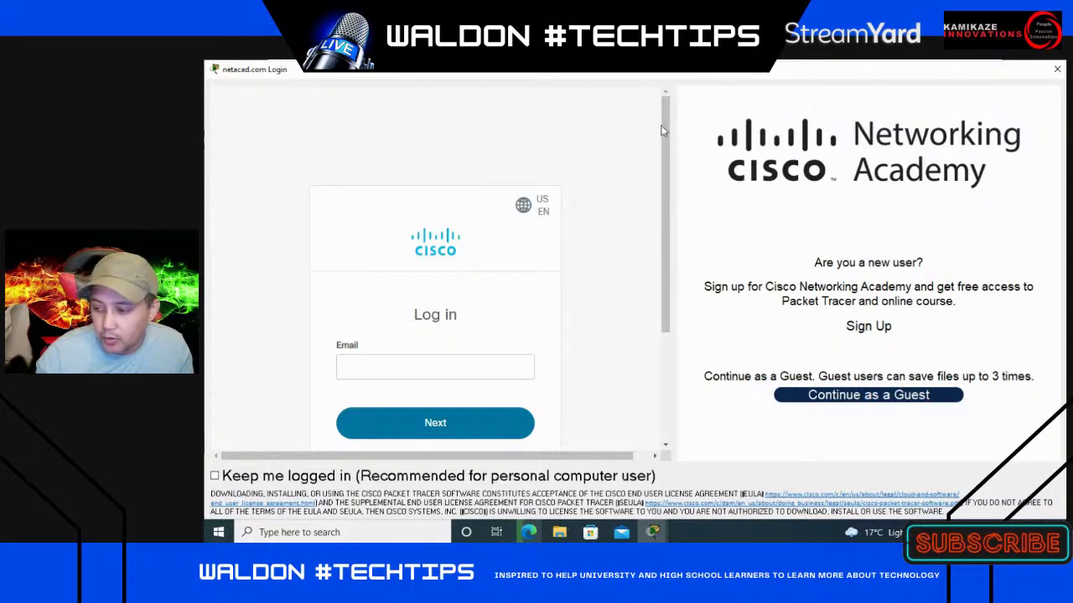
scroll(664, 142, down, 2)
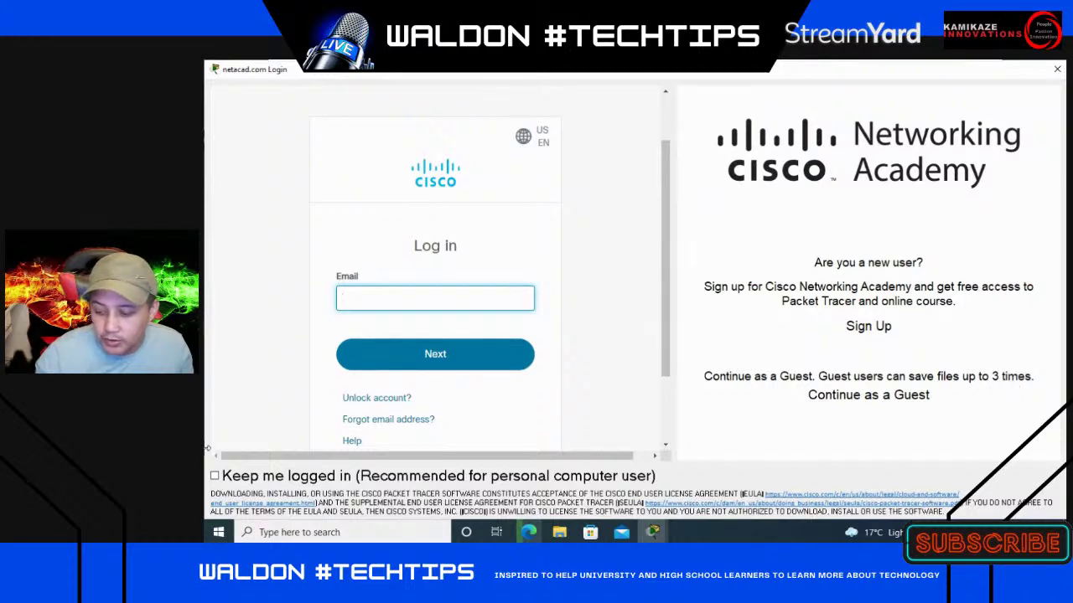
- Enable 'Keep me logged in' and begin entering the account e-mail address
click(216, 477)
click(407, 295)
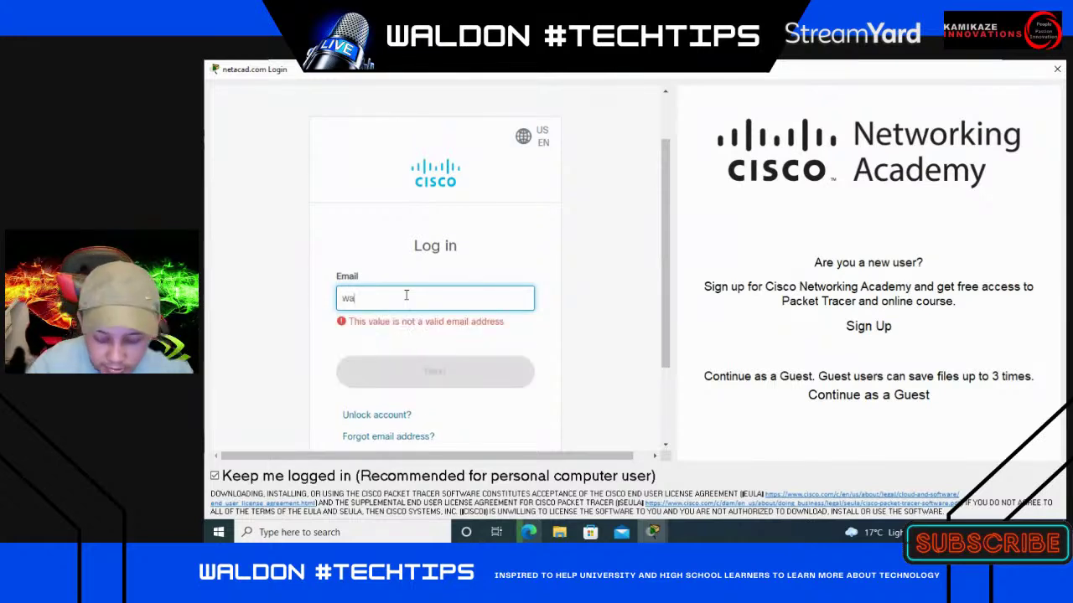
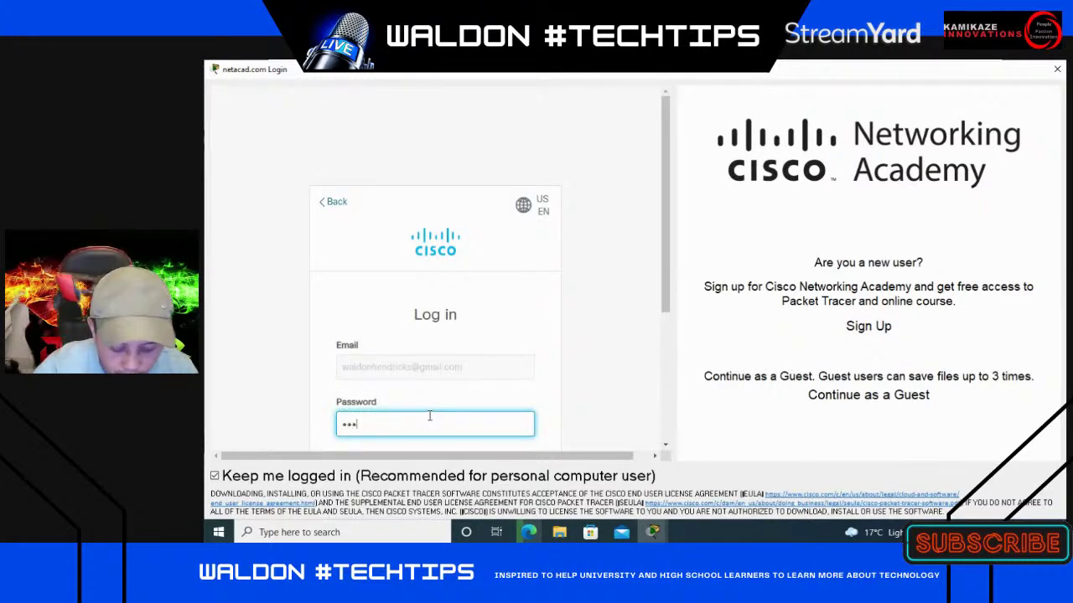
- Enter the NetAcad account password and submit the login, which is rejected
text(••••••)
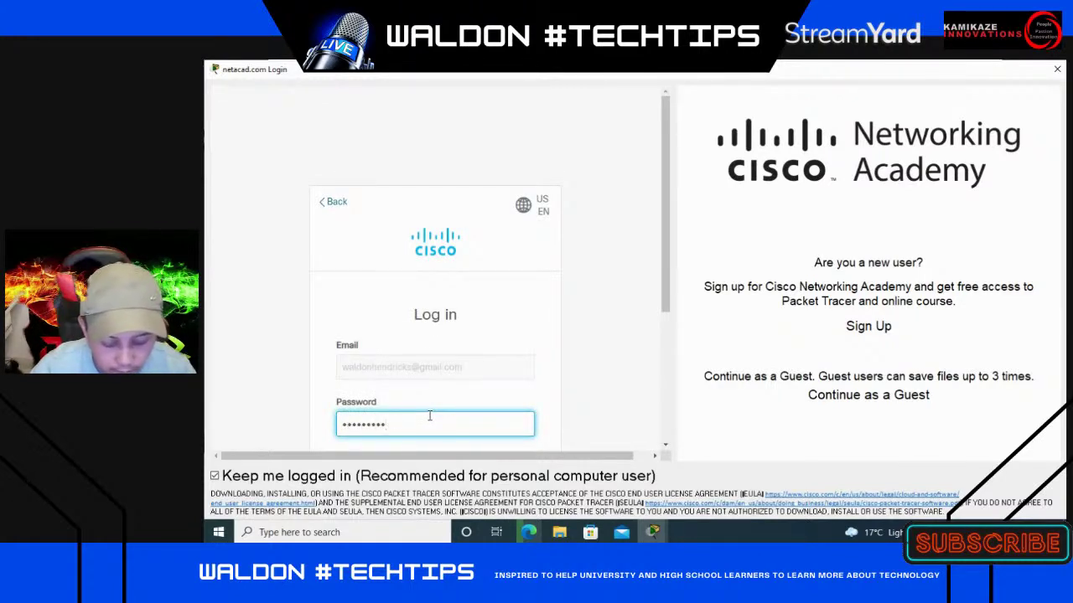
text(•••••)
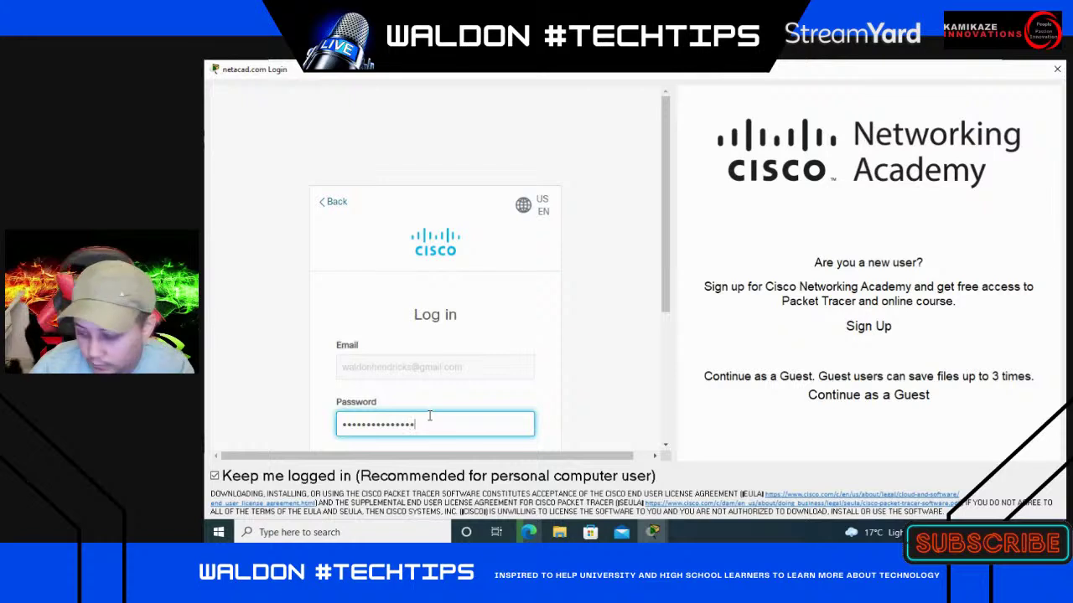
key(Return)
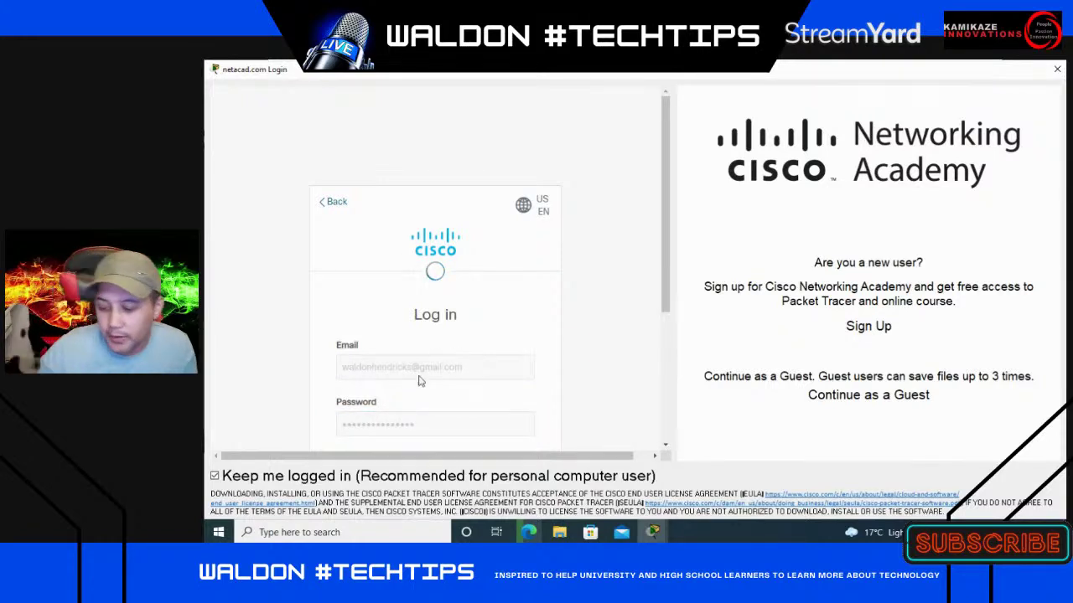
scroll(452, 369, down, 3)
scroll(429, 284, up, 2)
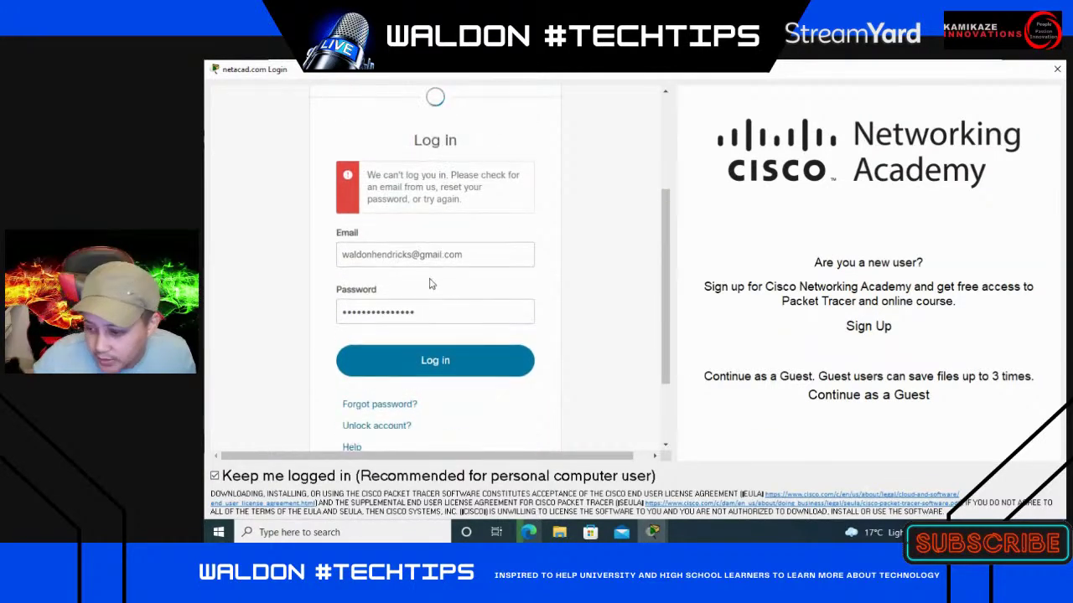
- Replace the rejected password with a retyped one and resubmit the login
click(448, 318)
key(ctrl+a)
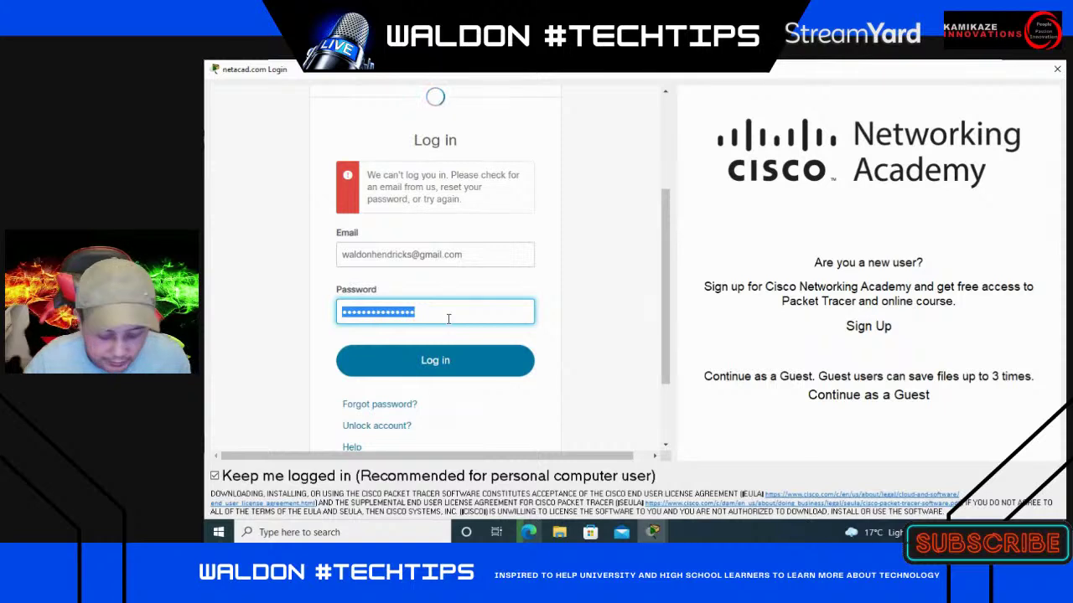
text(•••••••)
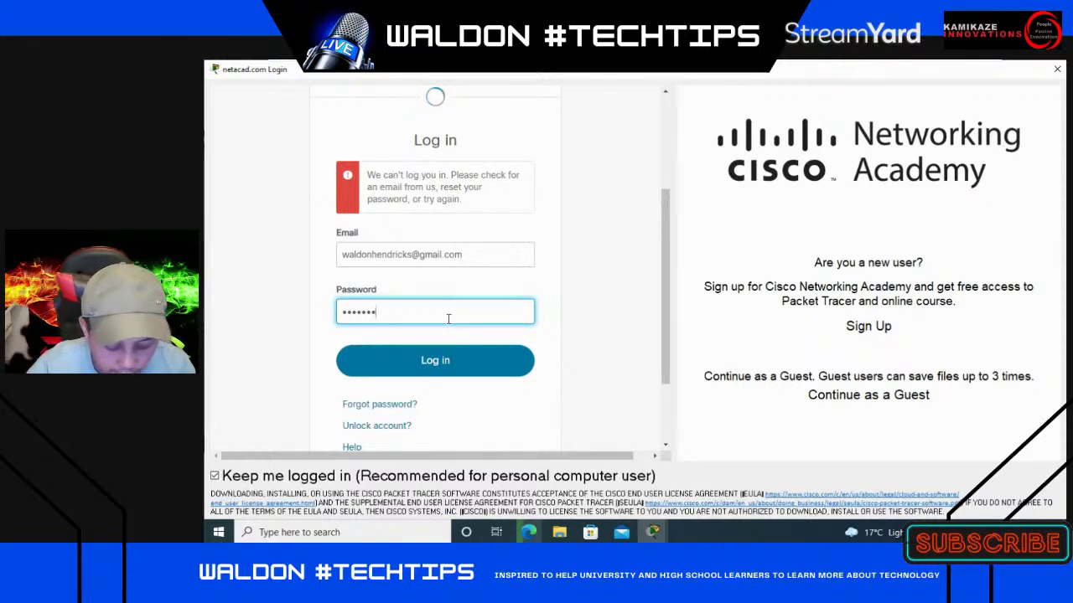
text(••••••)
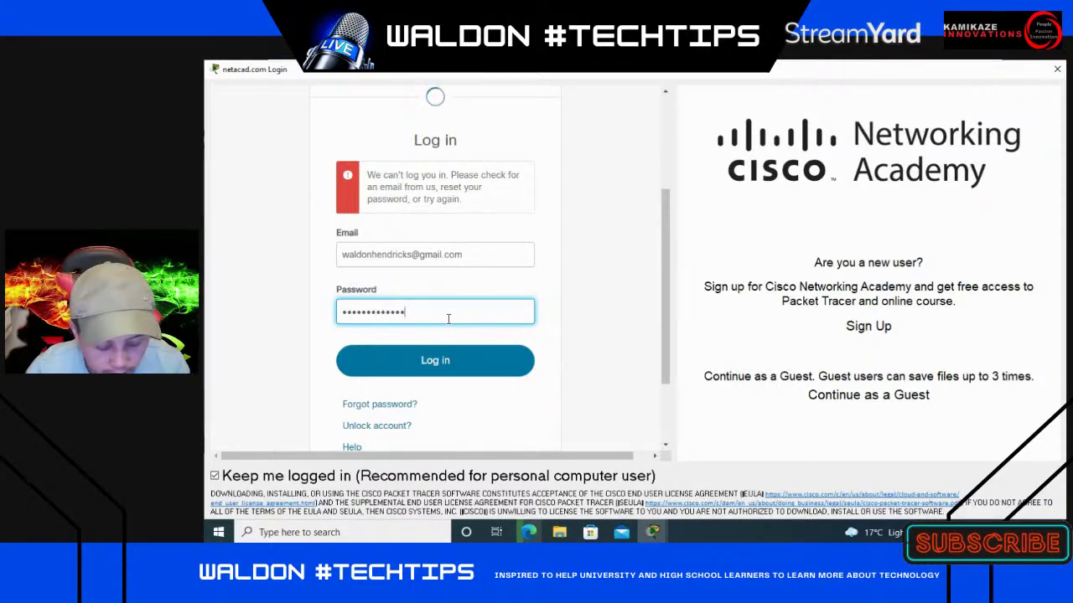
text(••)
key(Return)
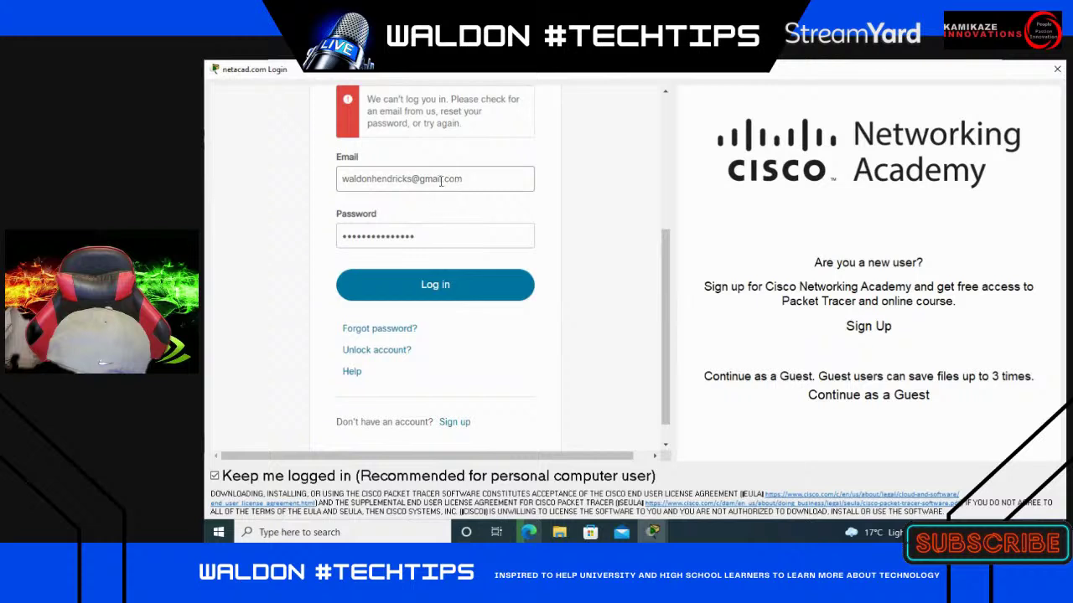
double_click(448, 236)
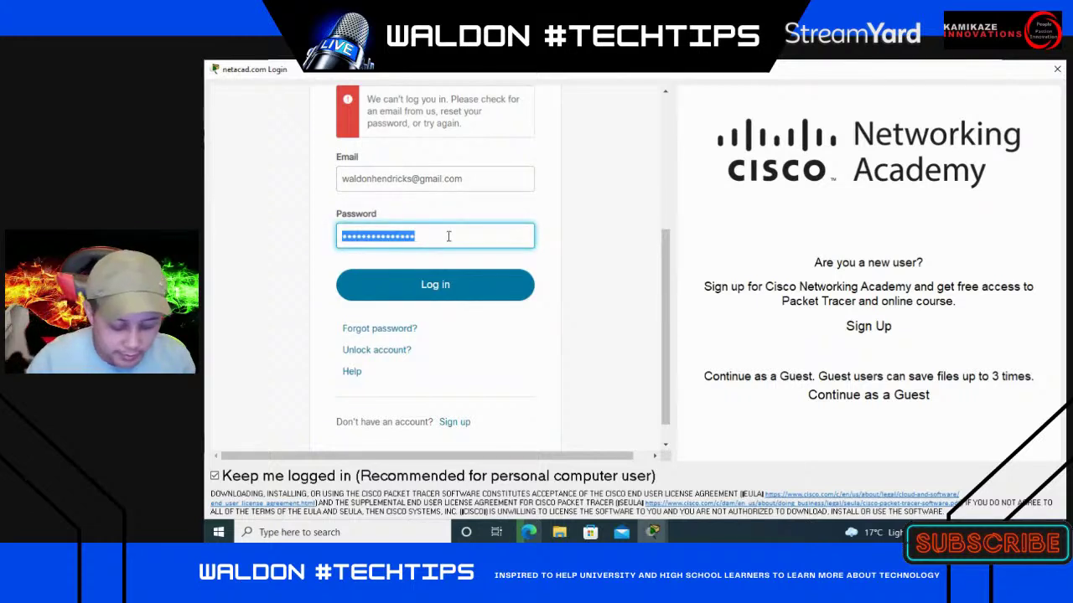
text(••••)
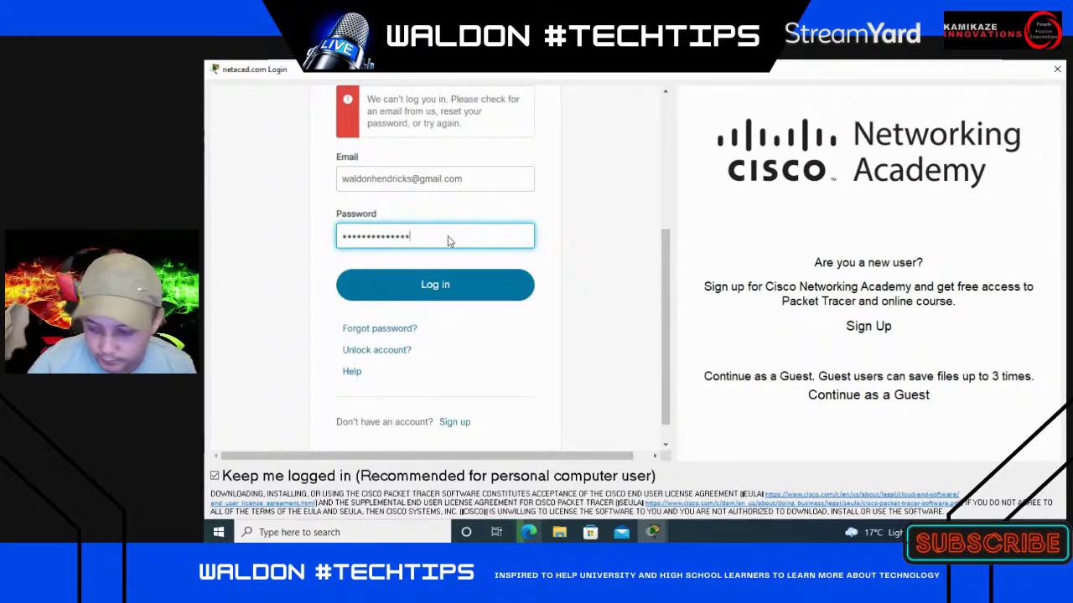
key(Return)
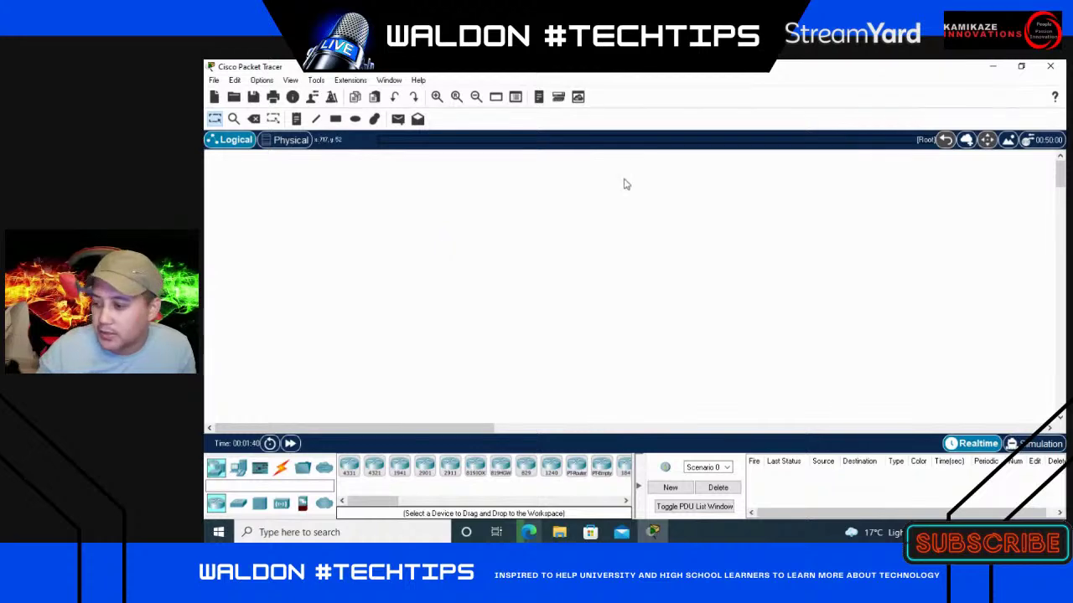
click(418, 79)
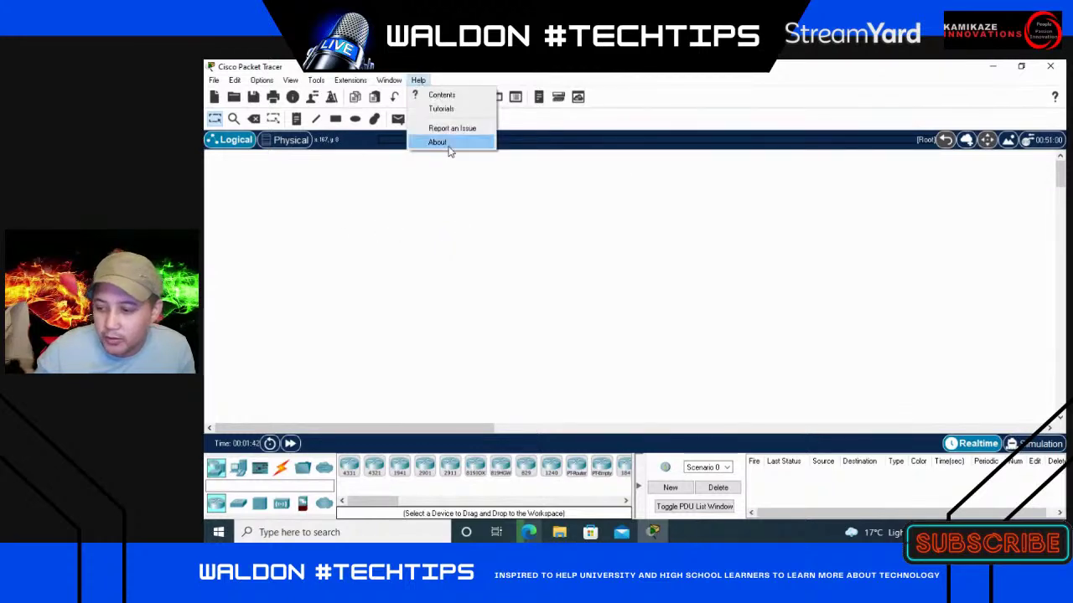
click(444, 143)
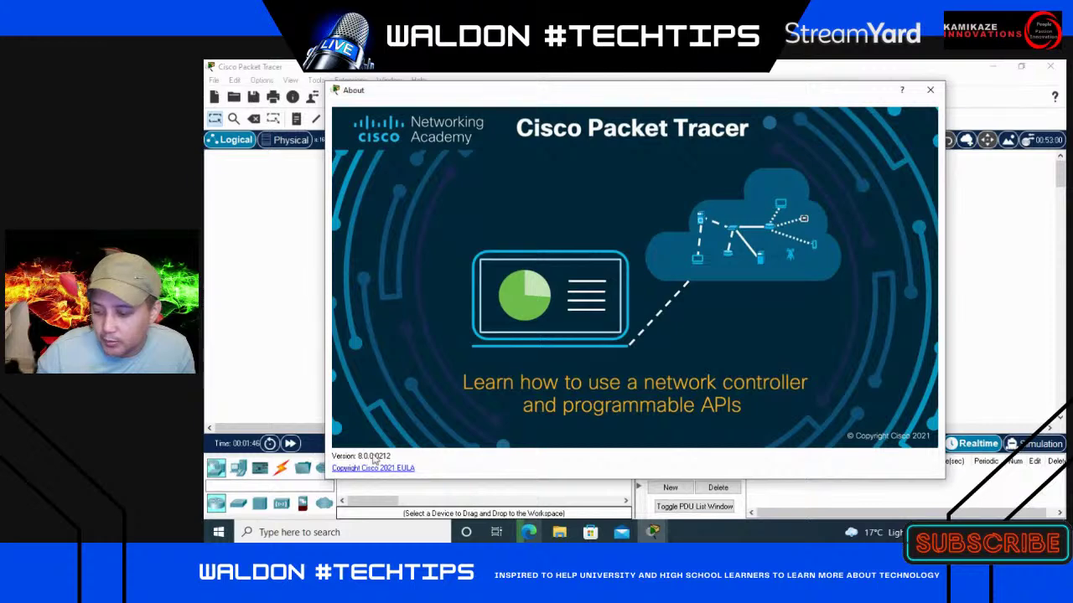
click(930, 89)
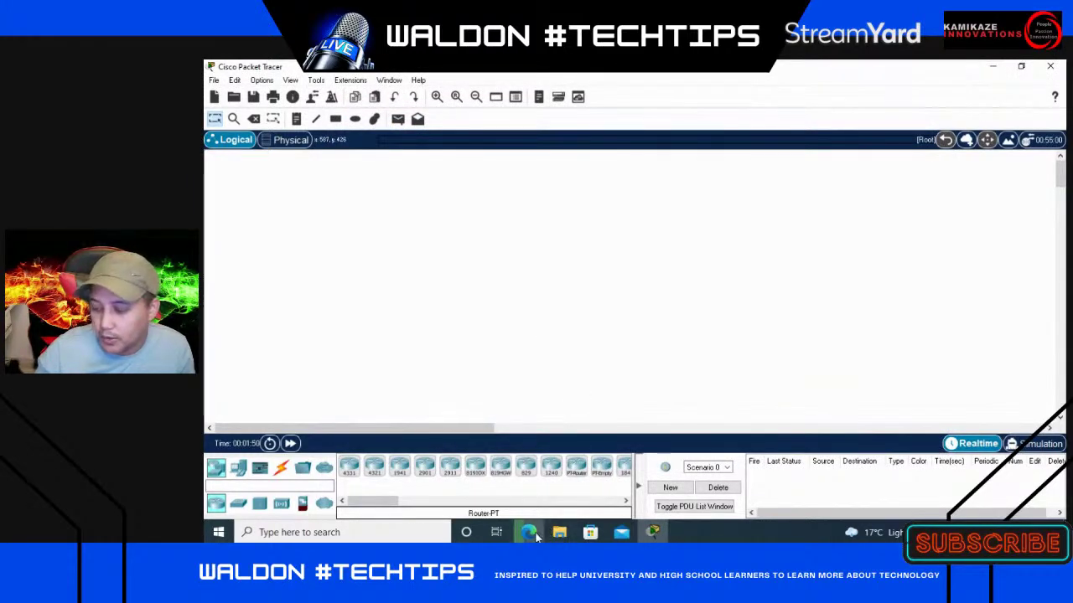
mouse_move(534, 532)
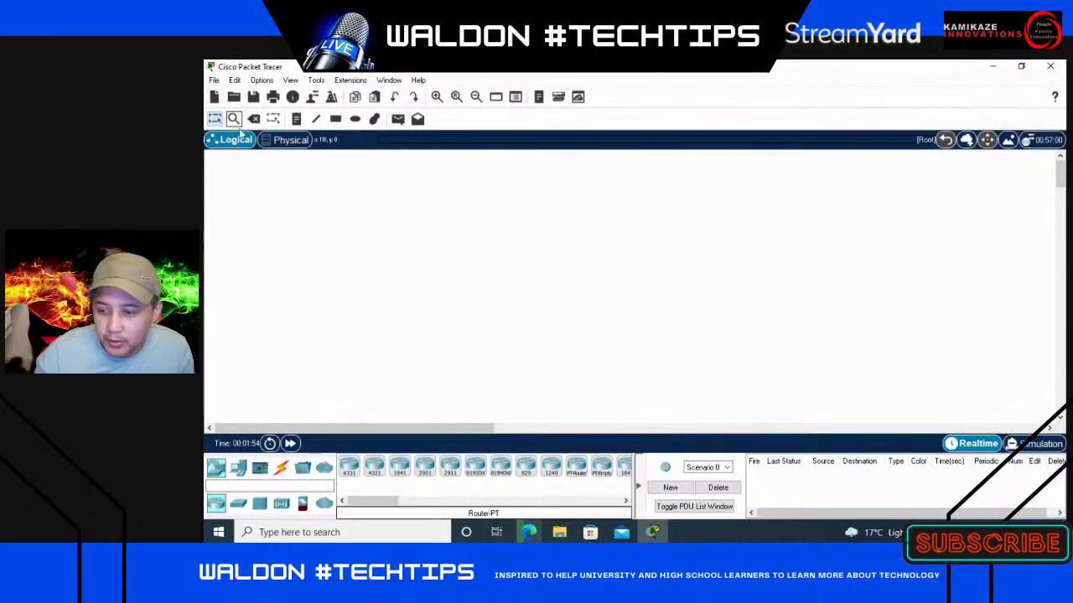
- Place two ISR4331 routers side by side with a 2960-24TT switch between them
click(349, 467)
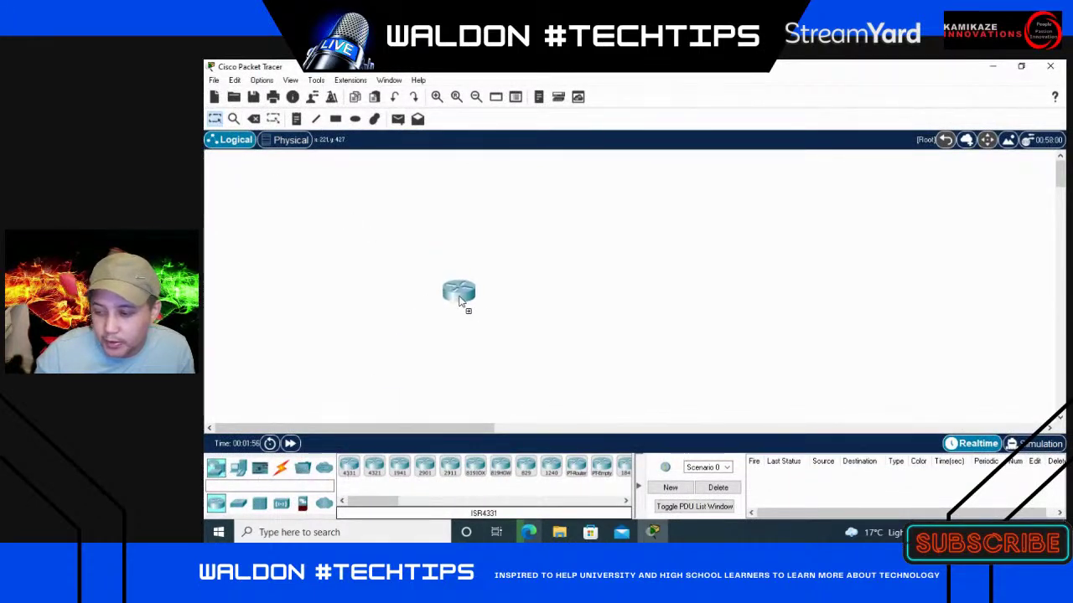
click(435, 266)
drag(360, 466, 613, 289)
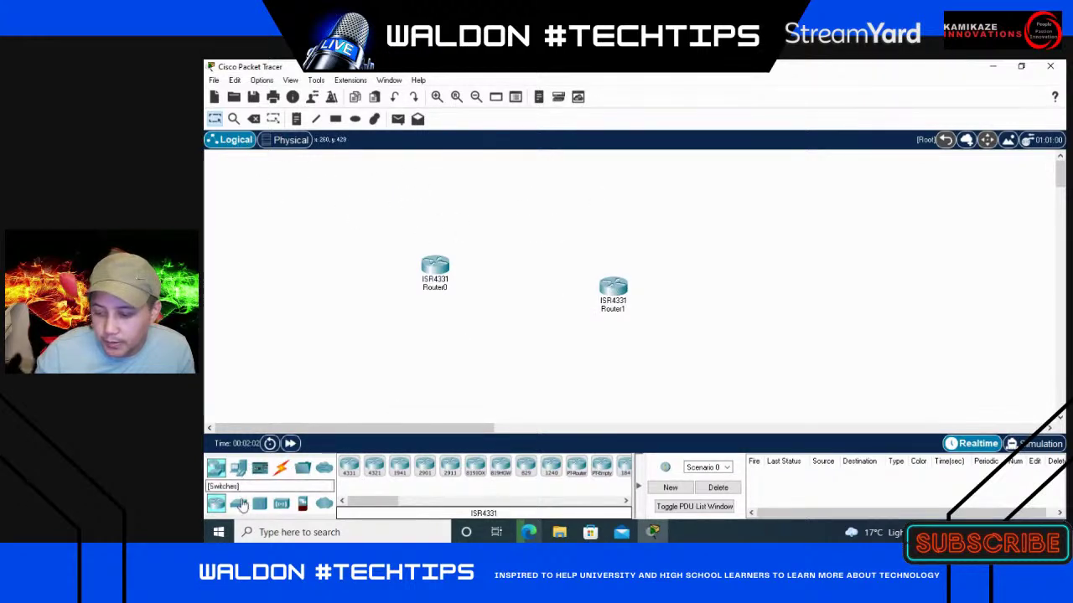
drag(240, 502, 520, 249)
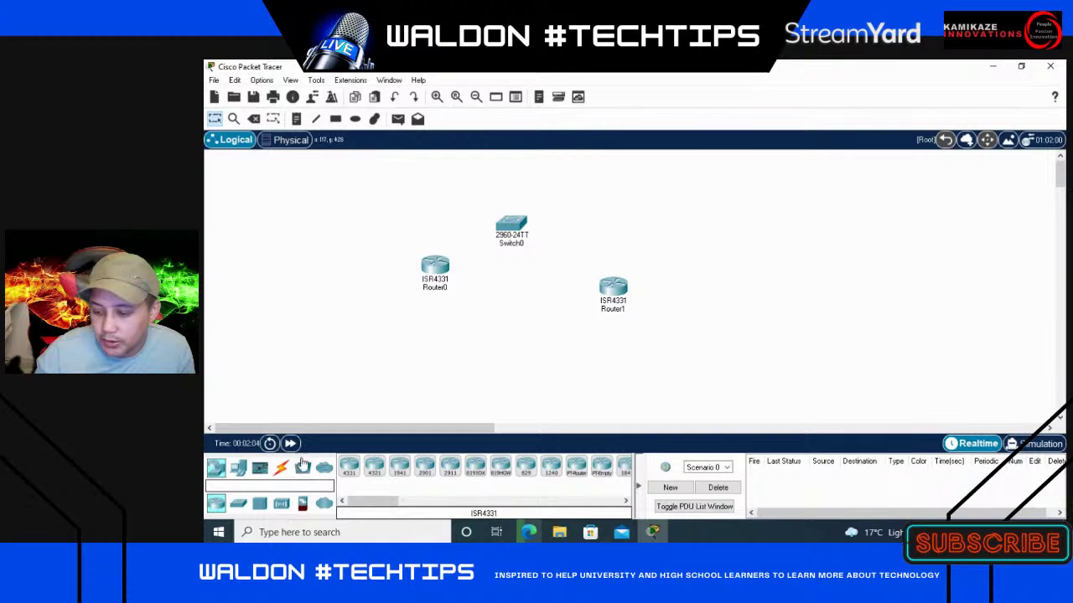
- Cable Router0 to Switch0 and Switch0 to Router1 with automatic-type cables
click(281, 466)
click(350, 466)
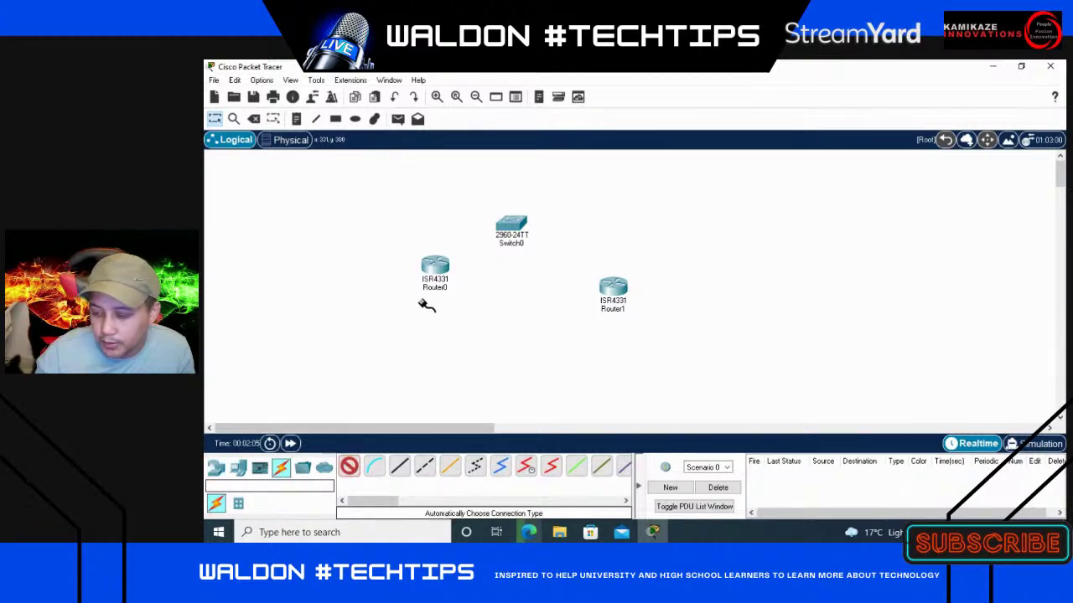
click(435, 266)
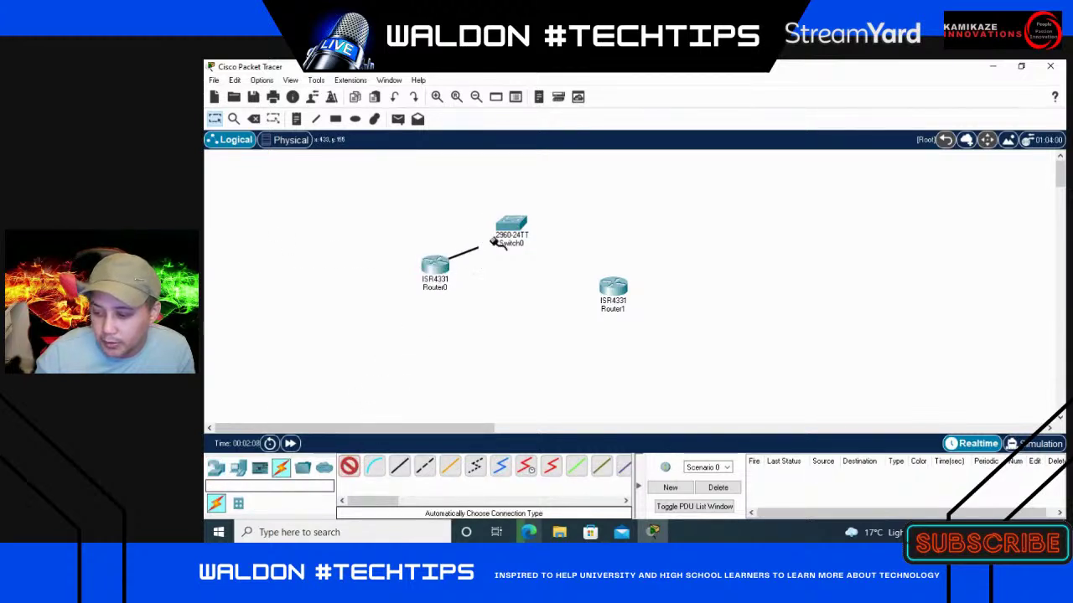
click(507, 233)
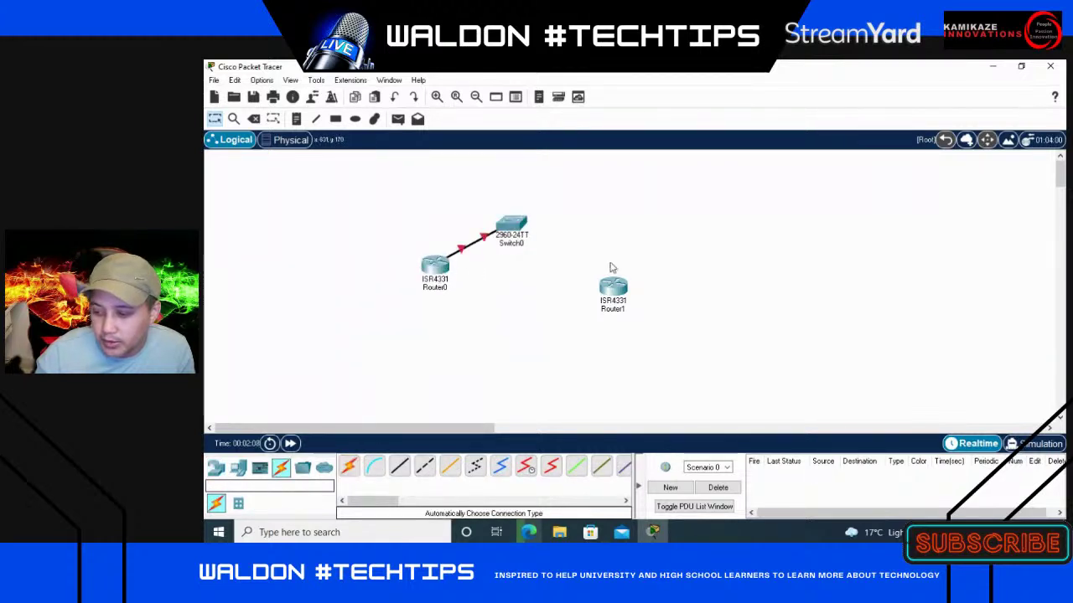
click(350, 466)
click(520, 224)
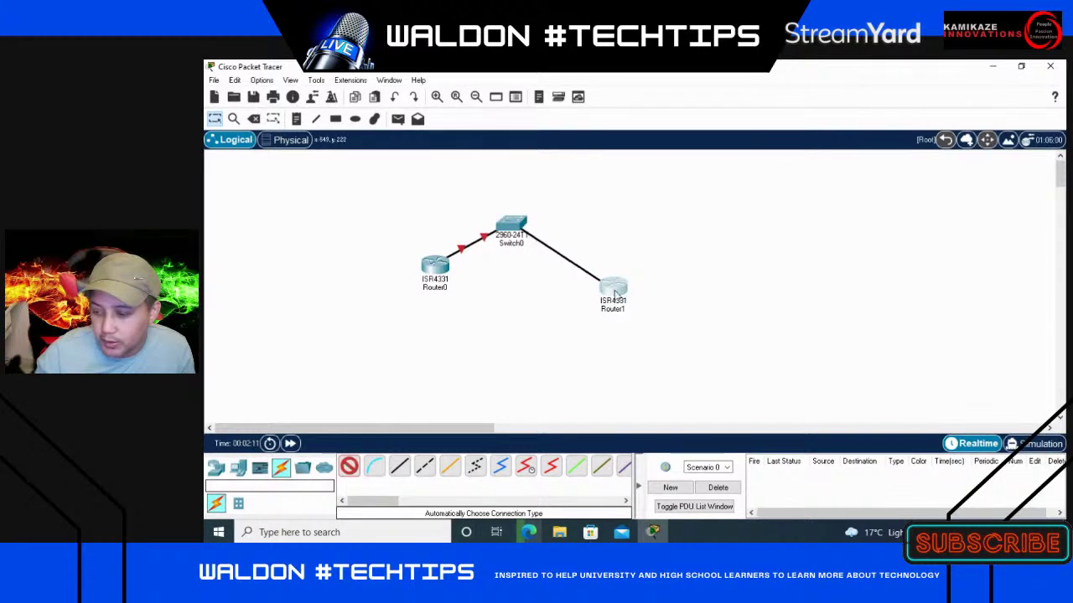
click(613, 286)
- Add two generic PCs, PC0 and PC1, side by side below the switch
click(218, 468)
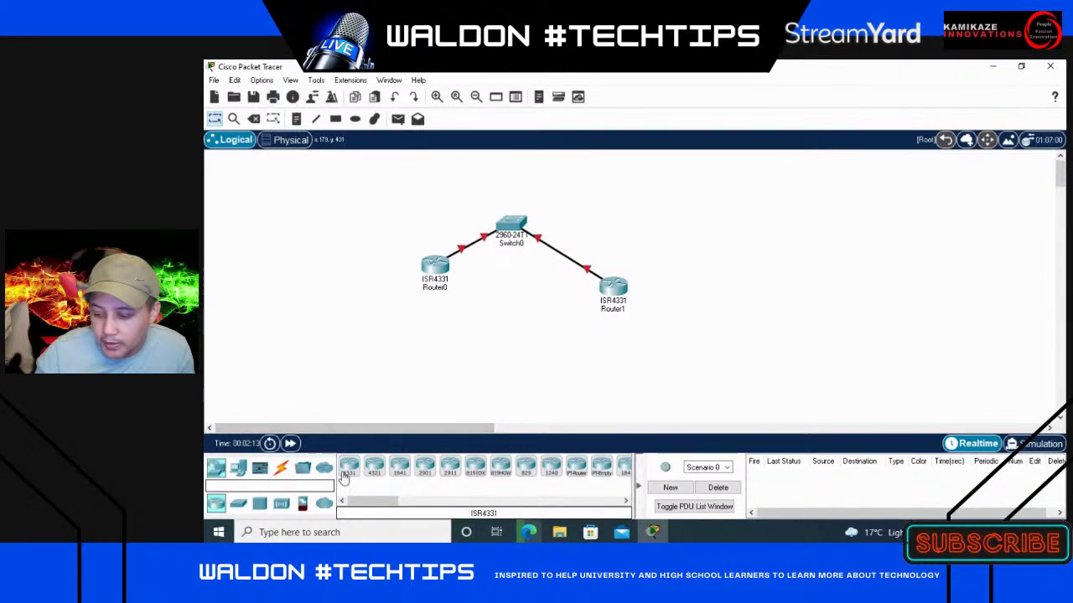
click(239, 469)
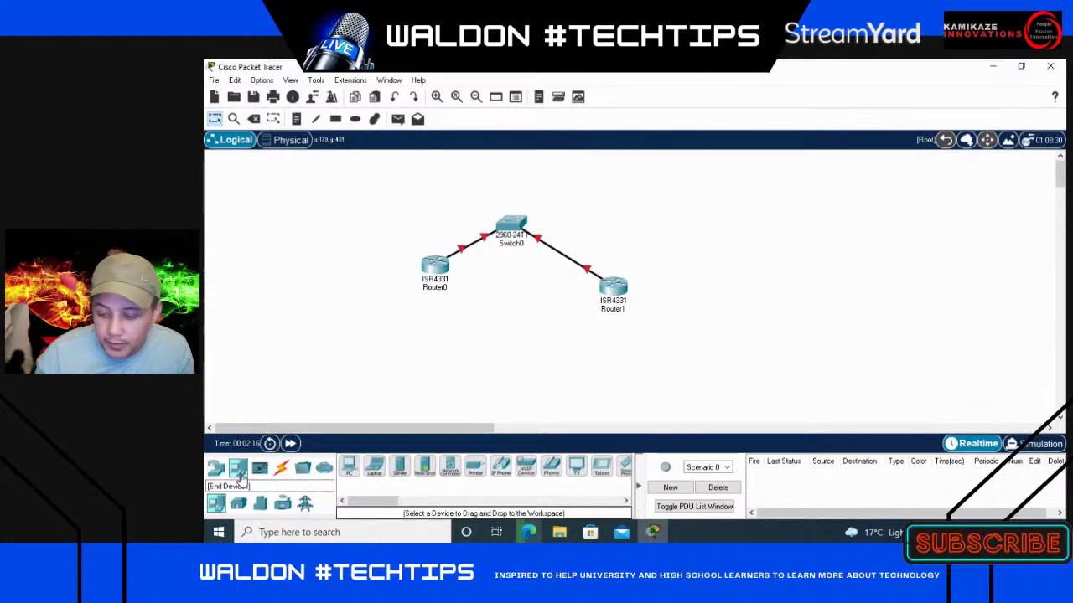
click(348, 467)
click(491, 315)
click(349, 467)
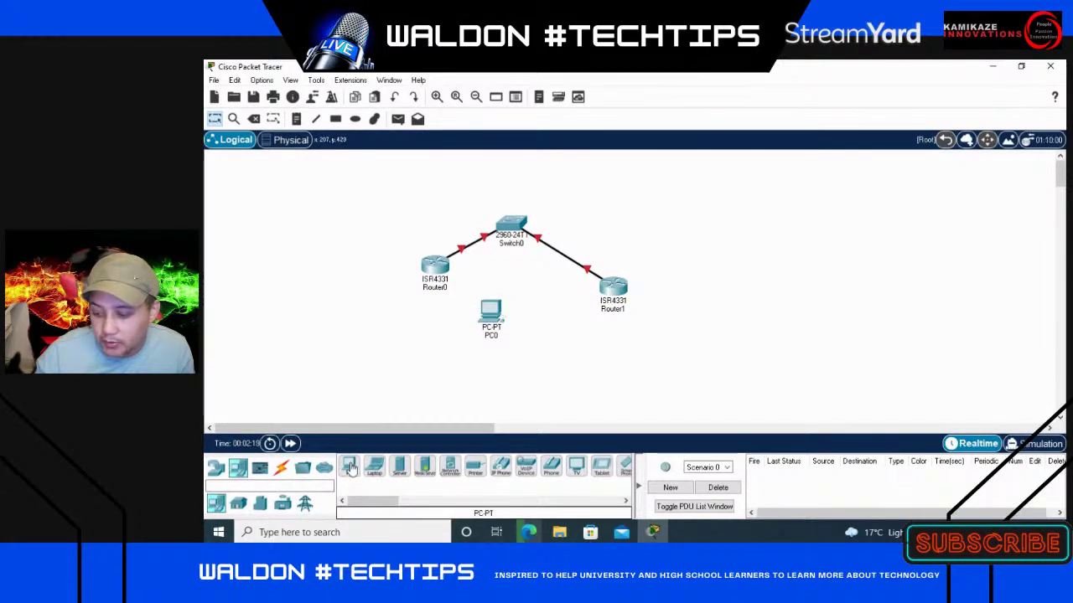
click(491, 320)
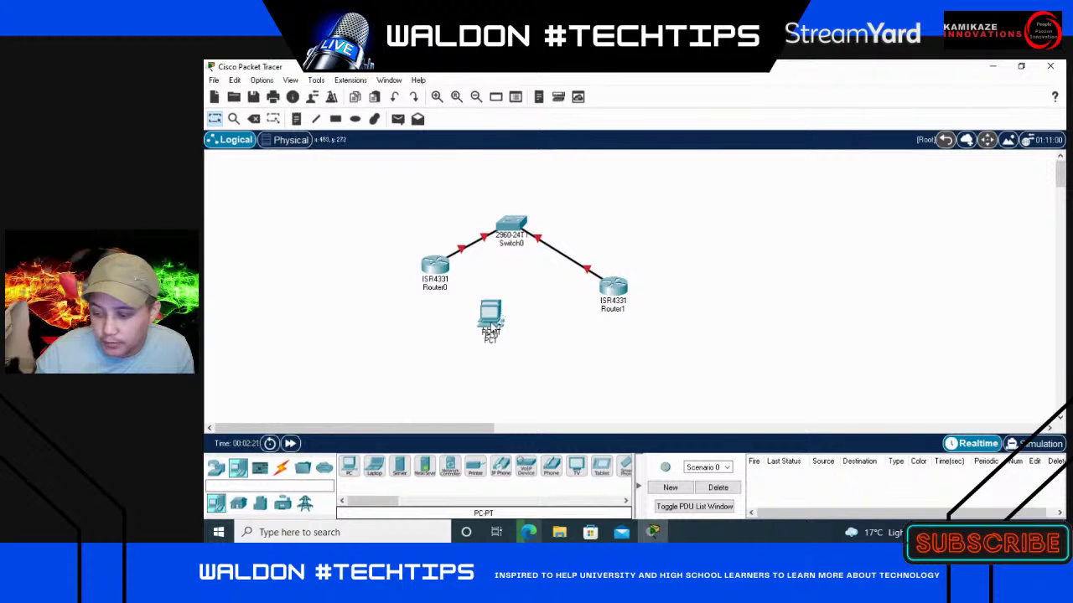
drag(491, 321, 558, 320)
- Cable PC0 to Router0 and PC1 to Router1 with automatic-type cables
click(281, 467)
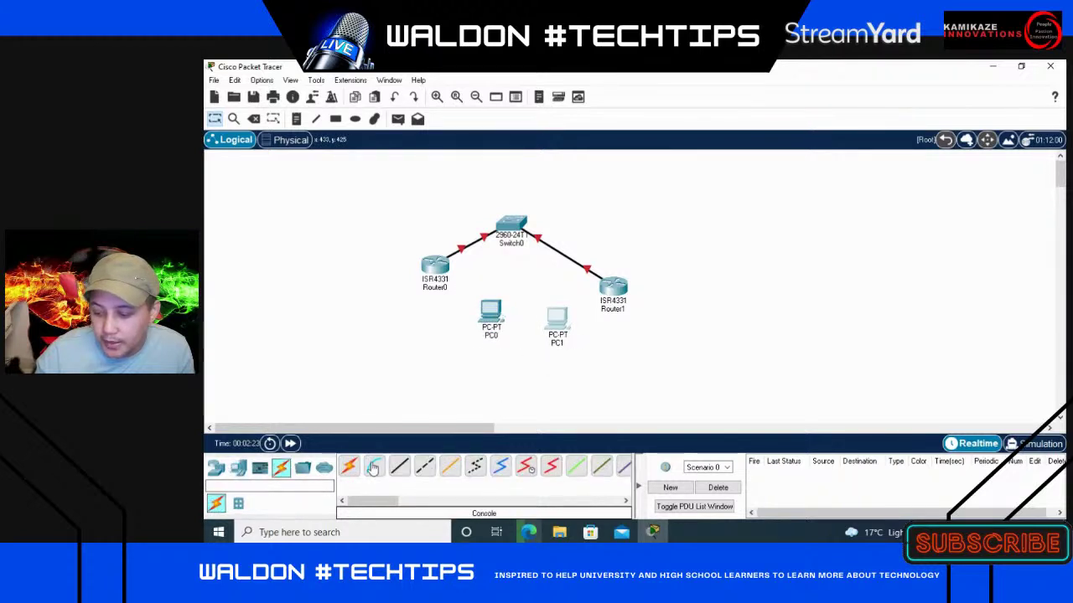
click(348, 467)
click(488, 312)
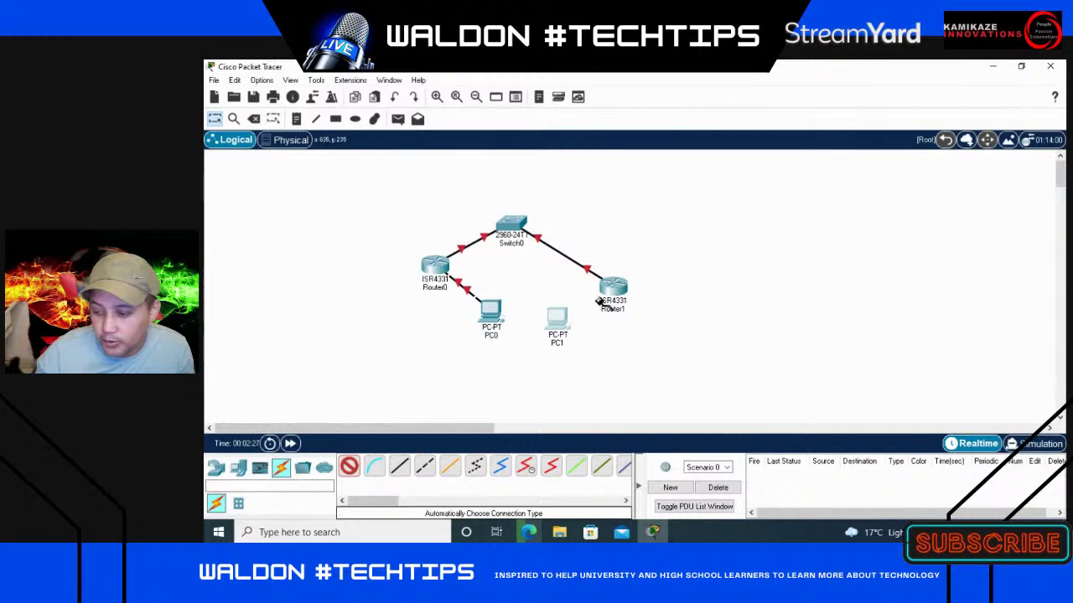
click(556, 314)
click(614, 287)
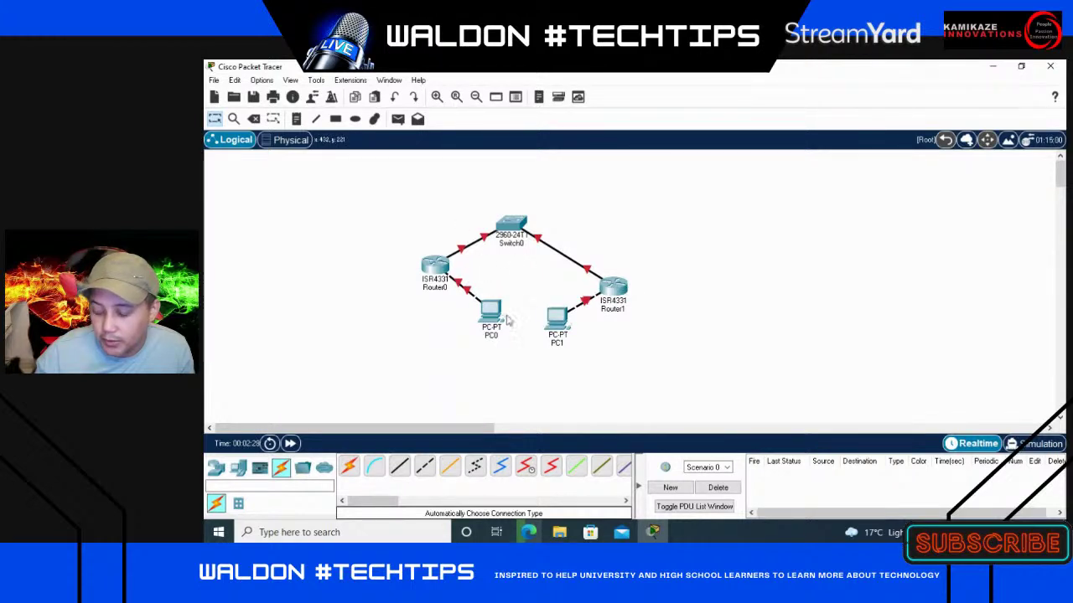